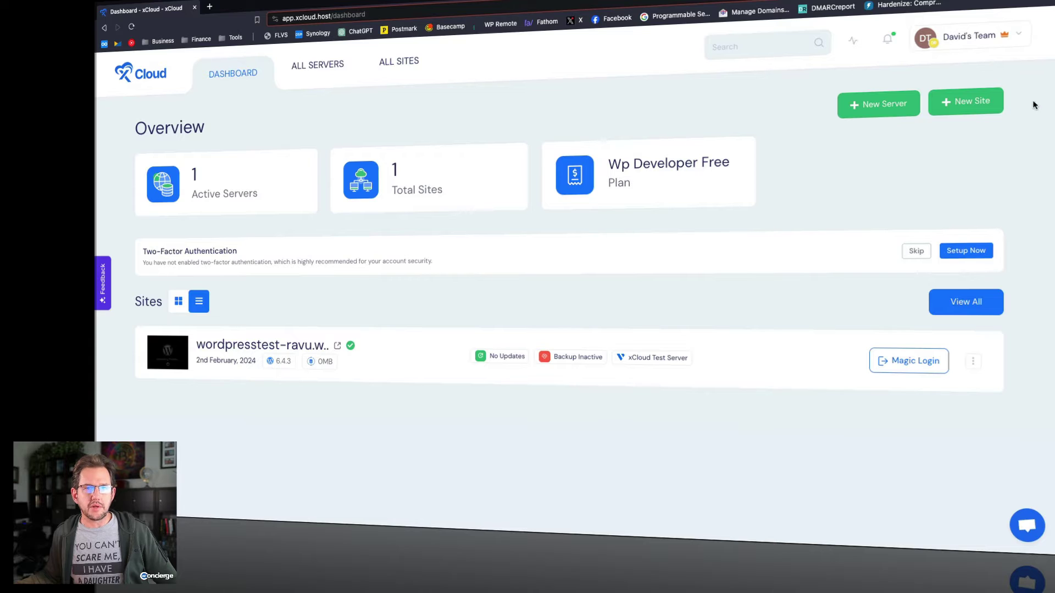
- Preview the dark theme and the grid layout of the dashboard's sites, restoring the light theme and list layout
{"action": "left_click", "coordinate": [1019, 36]}
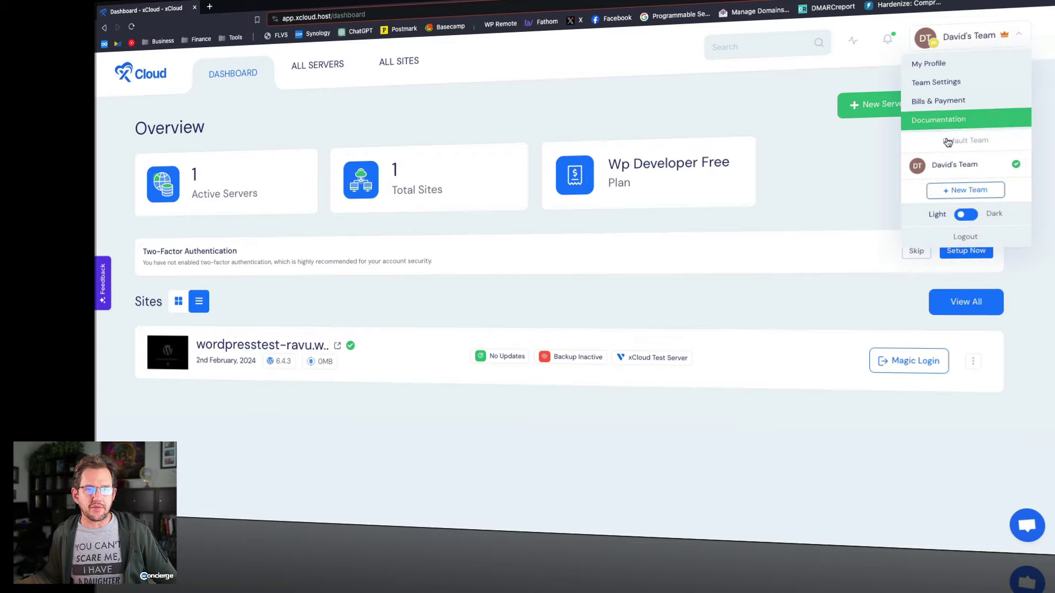
{"action": "left_click", "coordinate": [972, 215]}
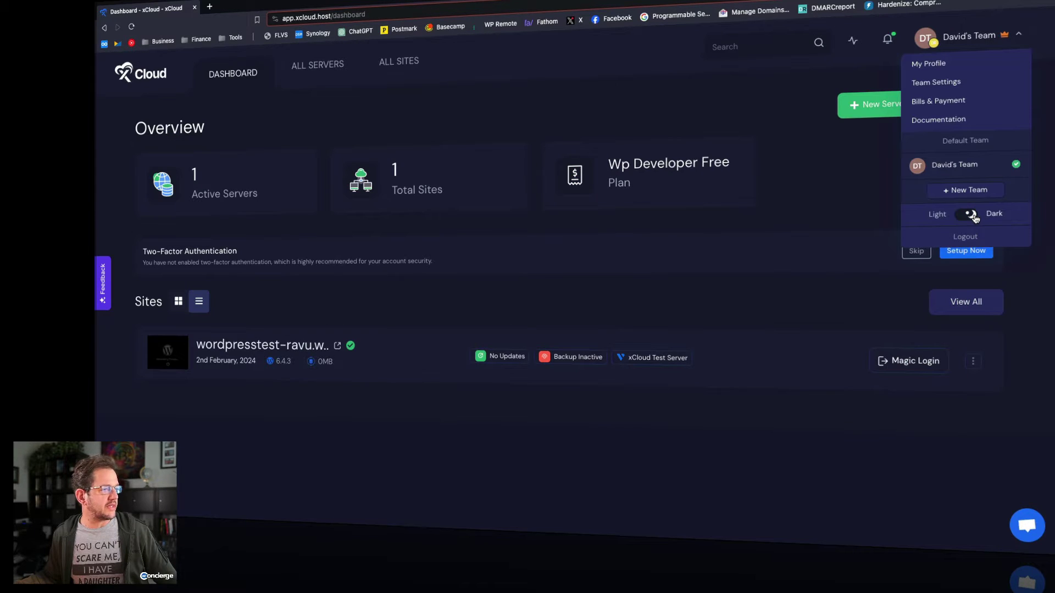
{"action": "left_click", "coordinate": [969, 215]}
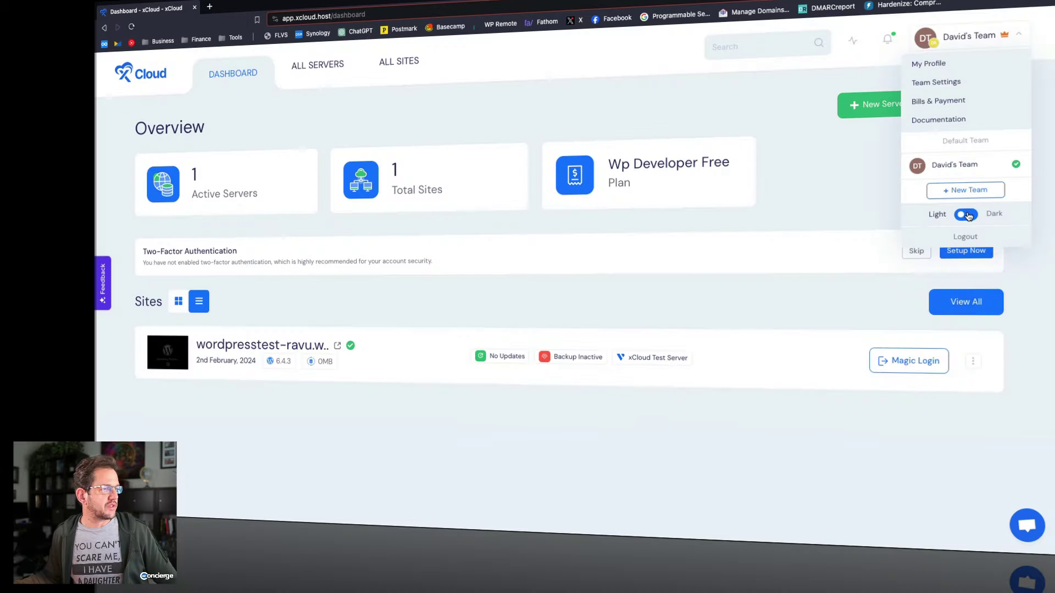
{"action": "left_click", "coordinate": [796, 483]}
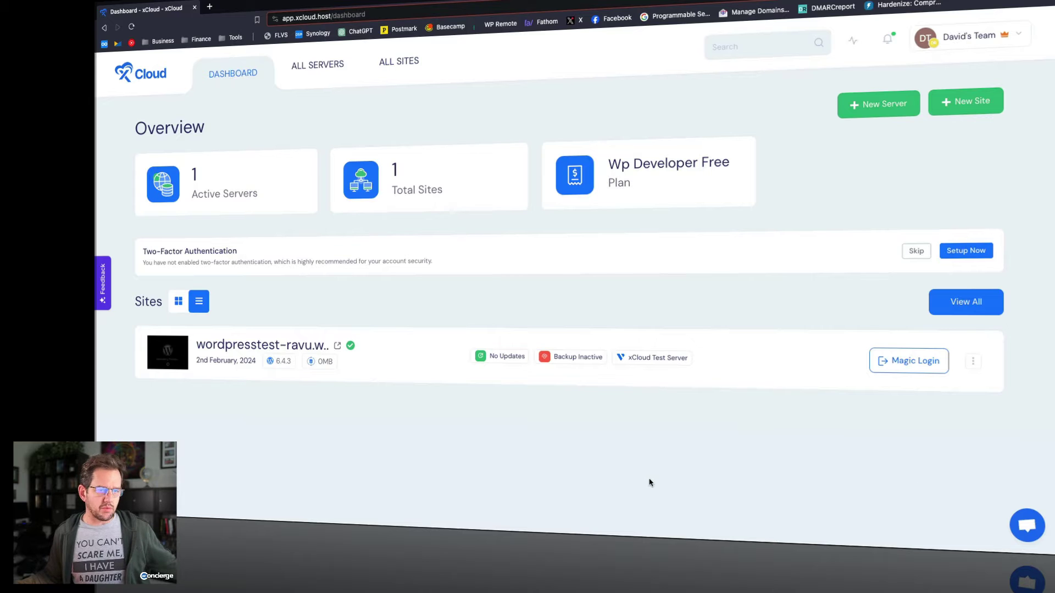
{"action": "left_click", "coordinate": [179, 302]}
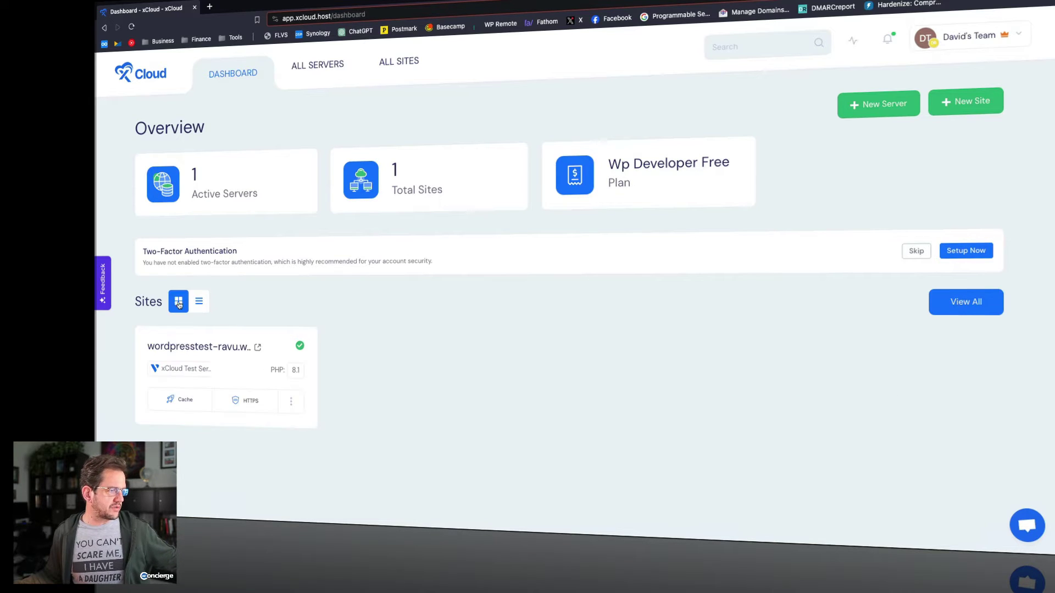
{"action": "left_click", "coordinate": [199, 301]}
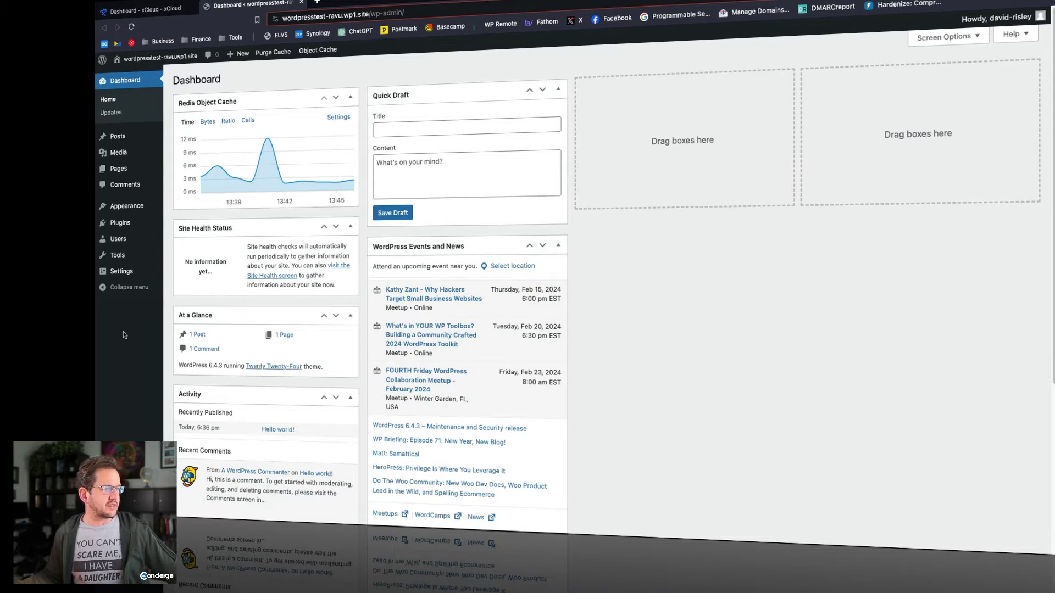
- View the WordPress site's installed plugins and open the settings of the FluentSMTP plugin
{"action": "left_click", "coordinate": [120, 222]}
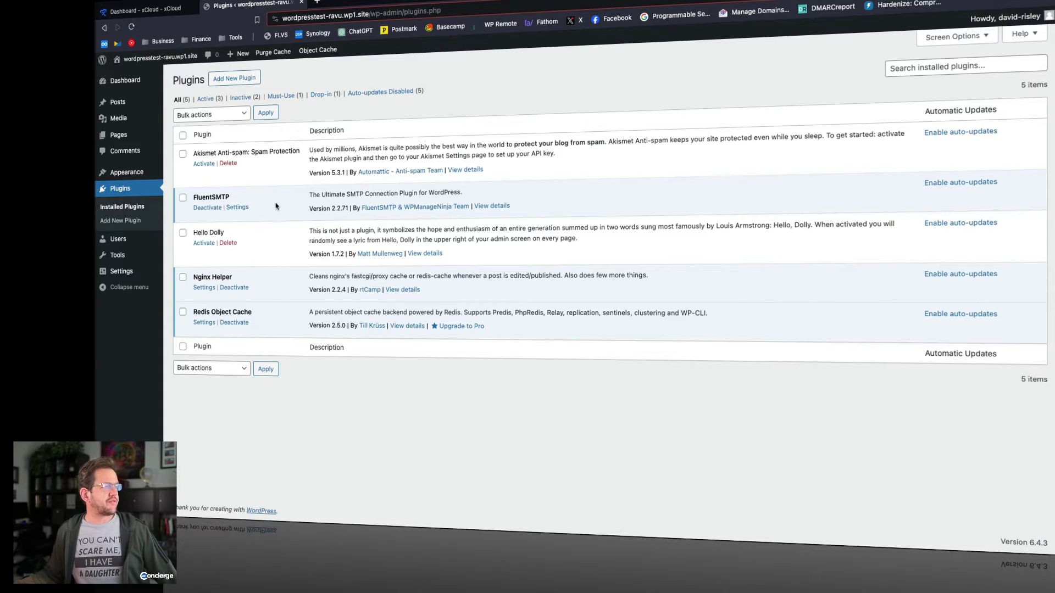
{"action": "mouse_move", "coordinate": [133, 235]}
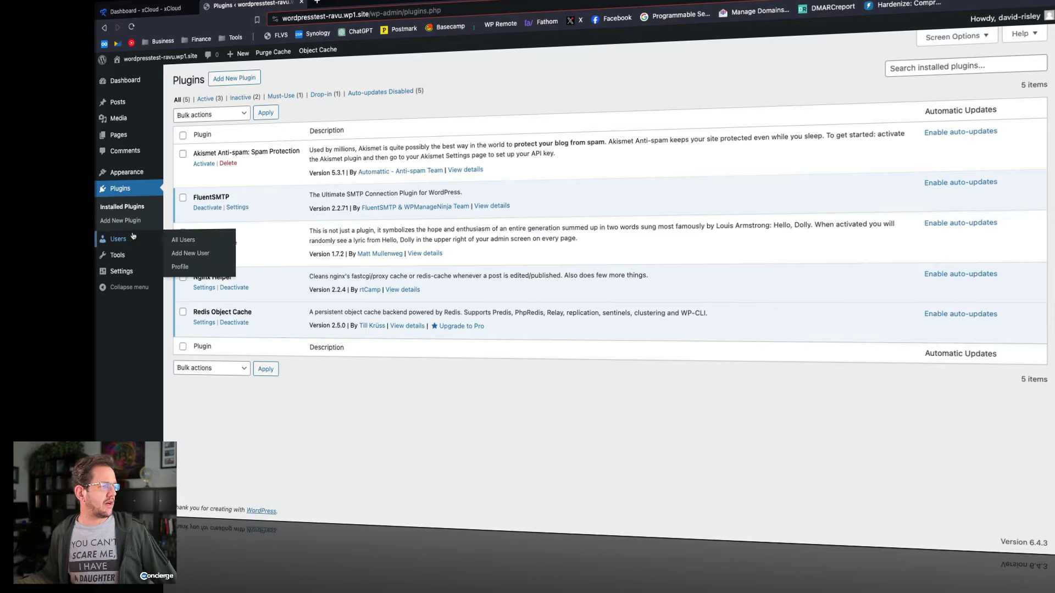
{"action": "left_click", "coordinate": [237, 208]}
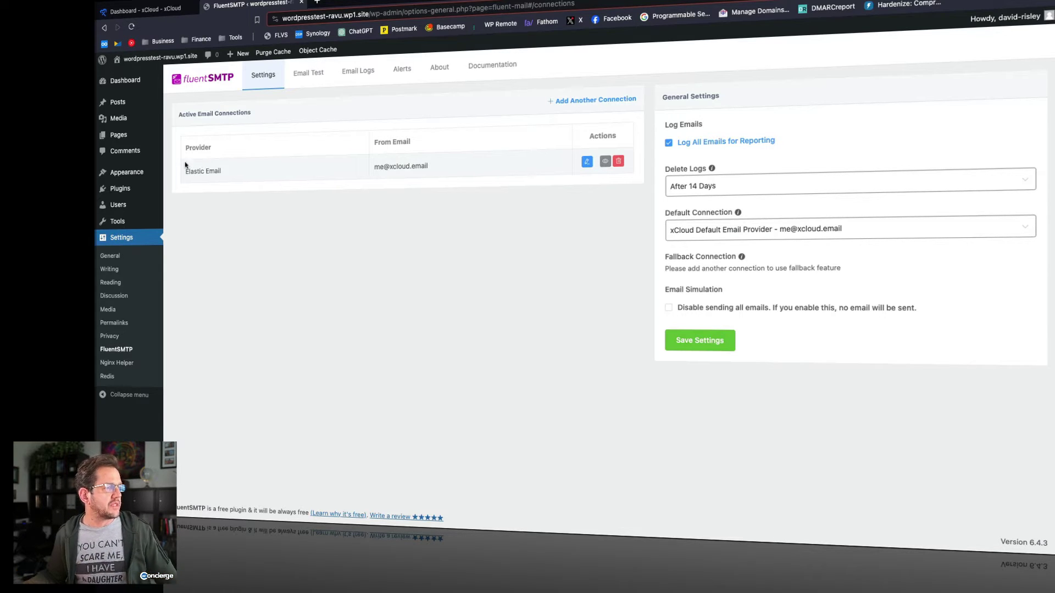
- Return to the xCloud dashboard and open xCloud Test Server from the list of all servers
{"action": "mouse_move", "coordinate": [157, 34]}
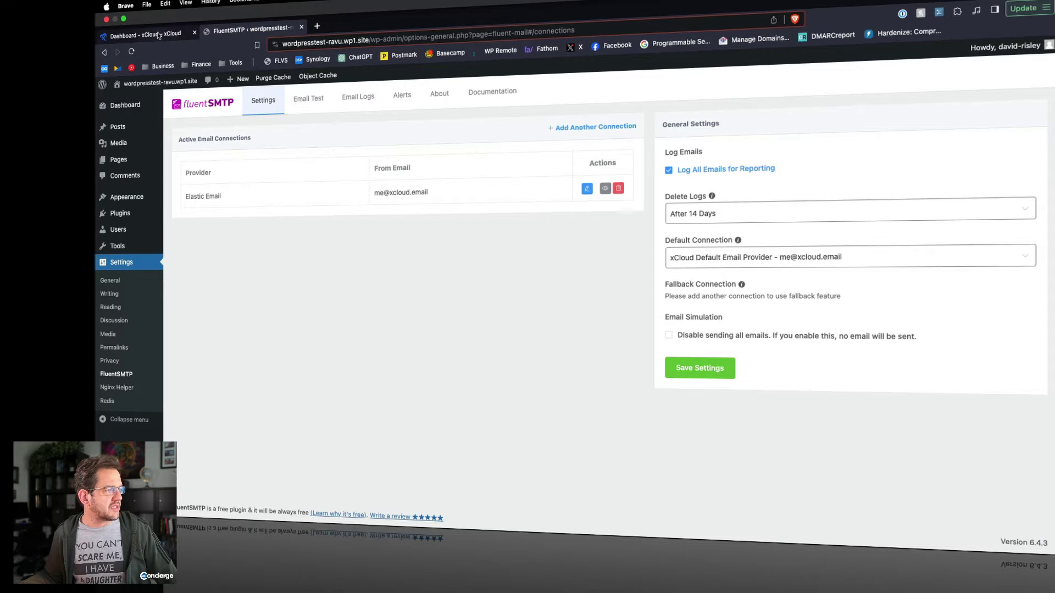
{"action": "left_click", "coordinate": [158, 35]}
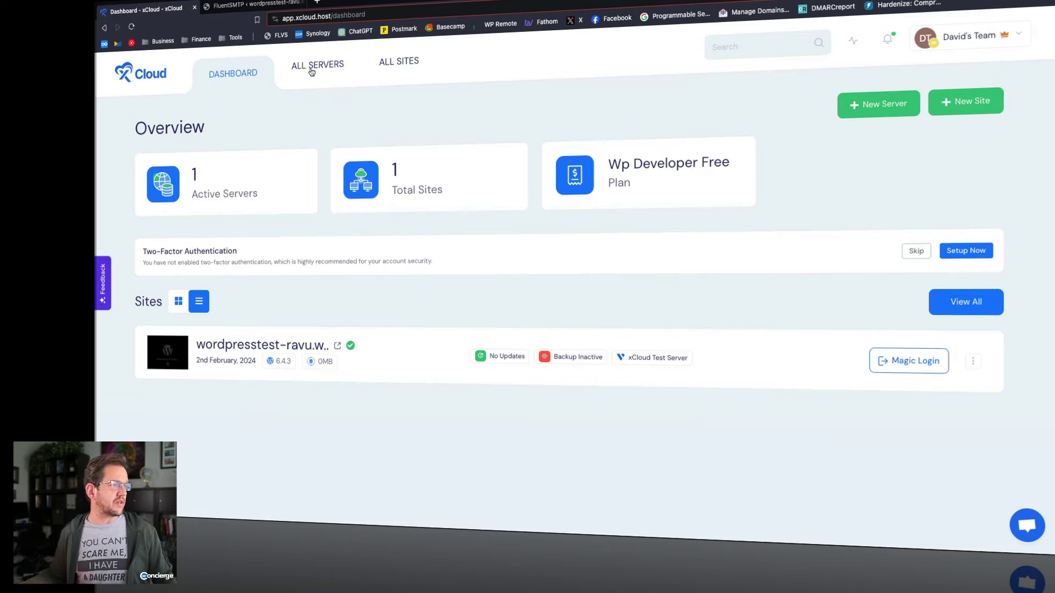
{"action": "left_click", "coordinate": [312, 69]}
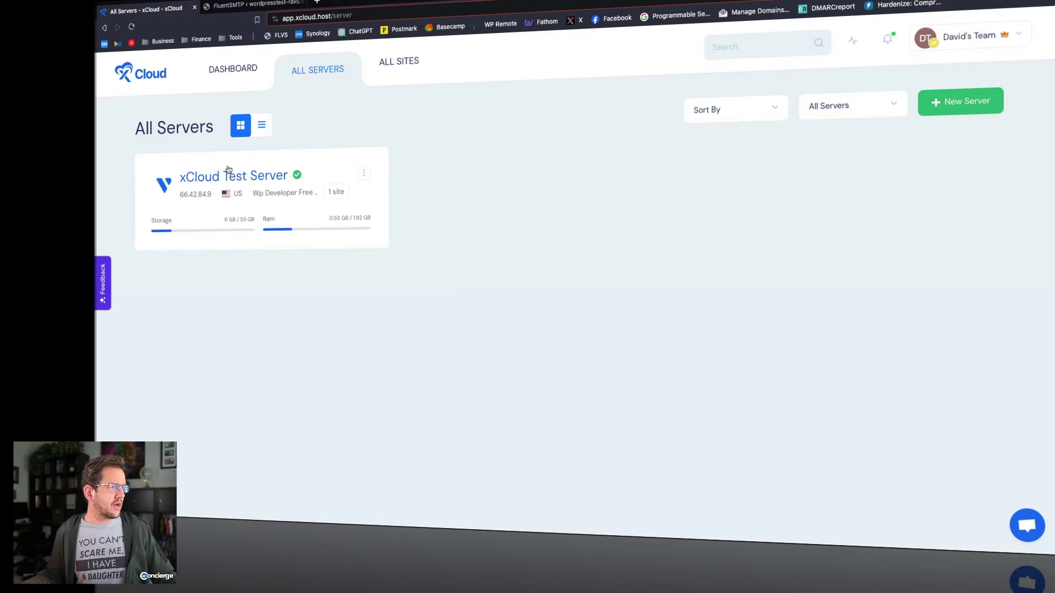
{"action": "left_click", "coordinate": [268, 201]}
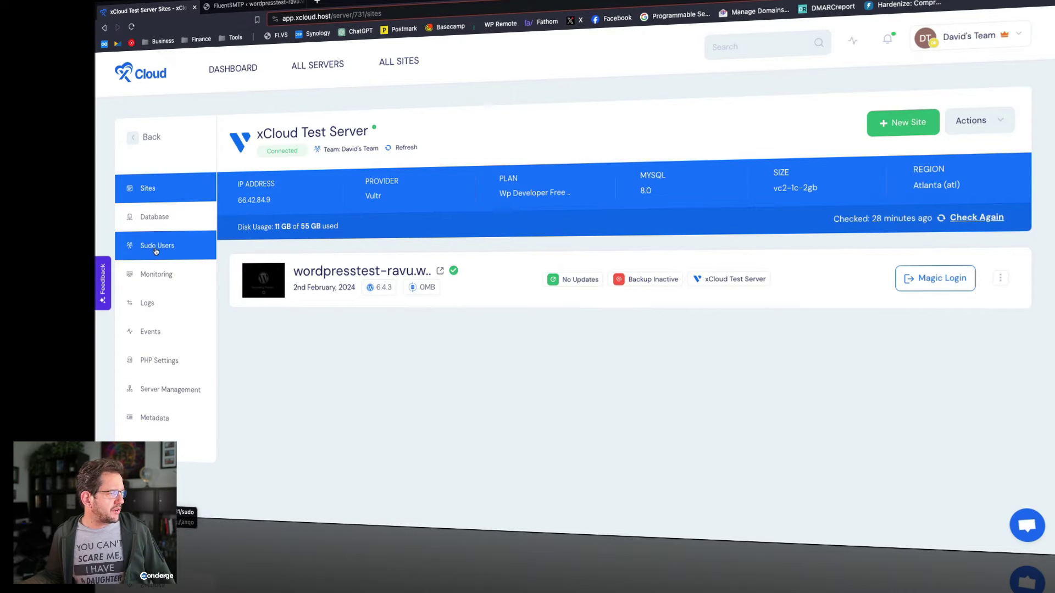
- Review the test server's monitoring data, including server health, usage statistics and individual site details
{"action": "left_click", "coordinate": [164, 274]}
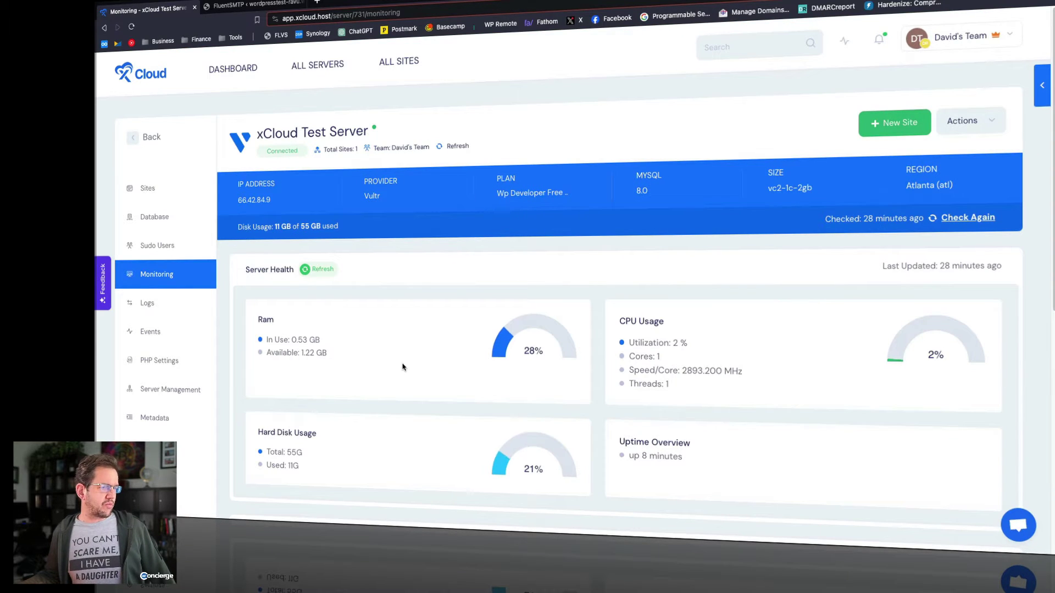
{"action": "scroll", "coordinate": [401, 367], "scroll_direction": "down", "scroll_amount": 1}
{"action": "scroll", "coordinate": [402, 367], "scroll_direction": "down", "scroll_amount": 6}
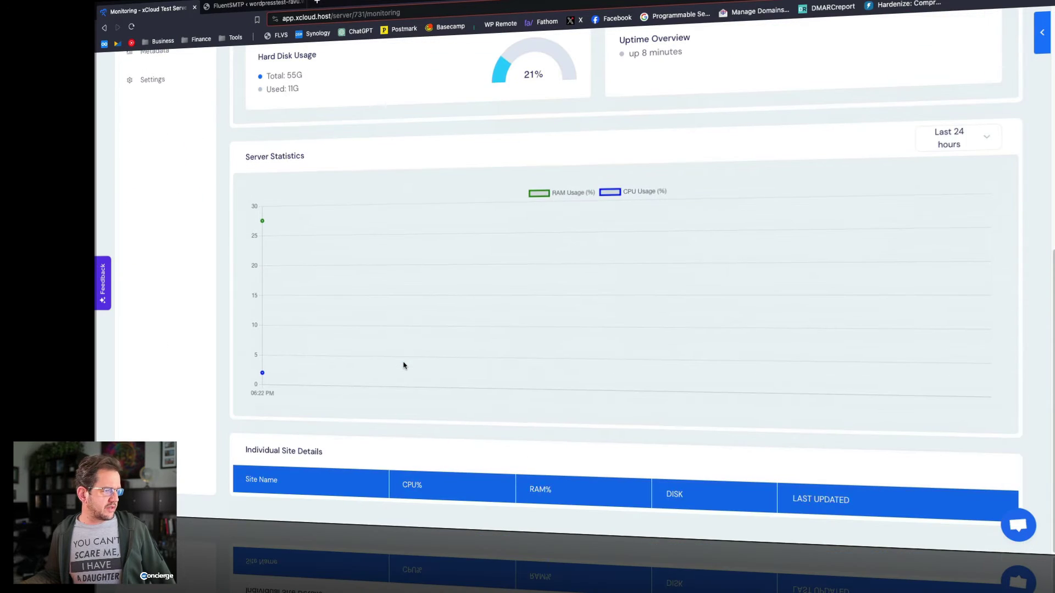
{"action": "scroll", "coordinate": [411, 394], "scroll_direction": "up", "scroll_amount": 7}
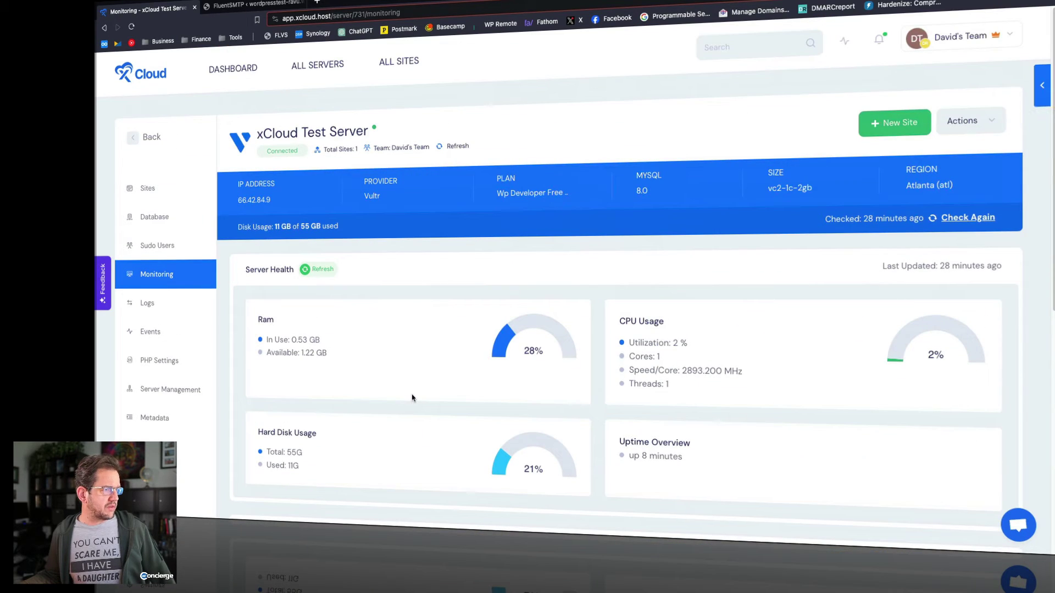
- Examine the test server's Nginx access log and its event history
{"action": "left_click", "coordinate": [149, 304]}
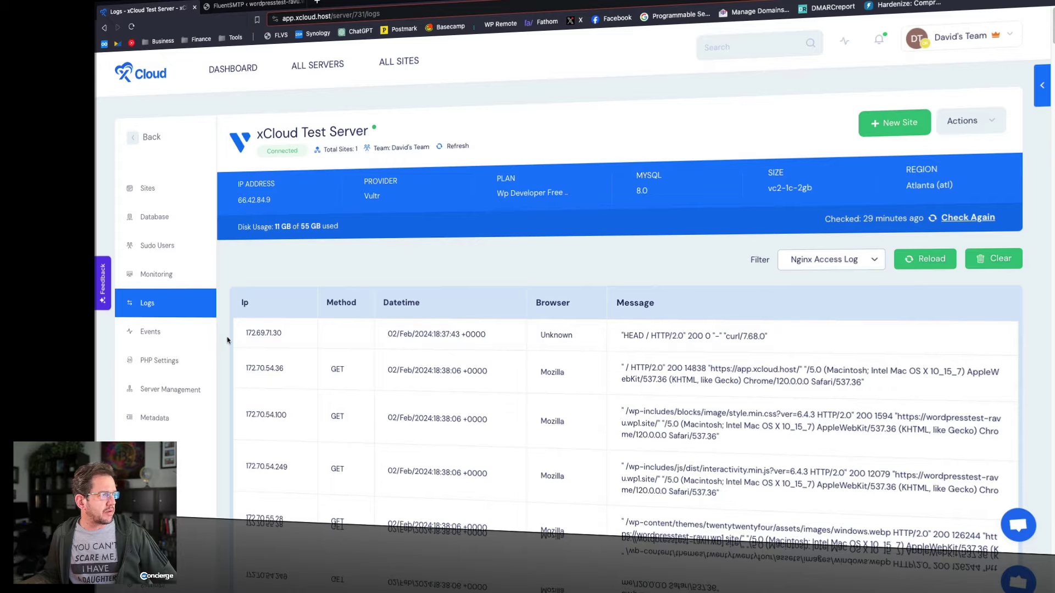
{"action": "left_click", "coordinate": [152, 333]}
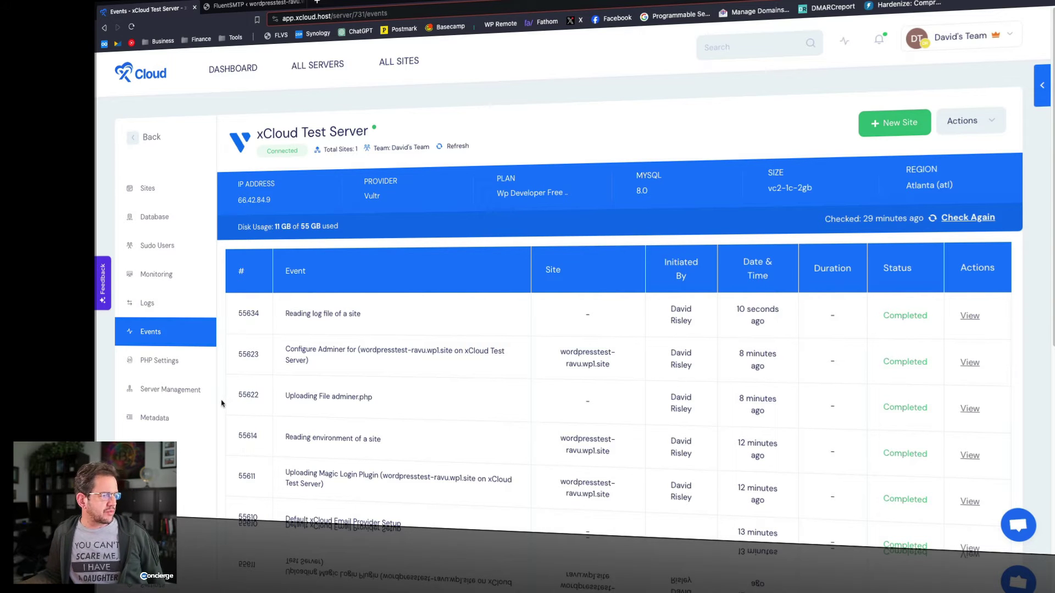
{"action": "scroll", "coordinate": [222, 404], "scroll_direction": "down", "scroll_amount": 5}
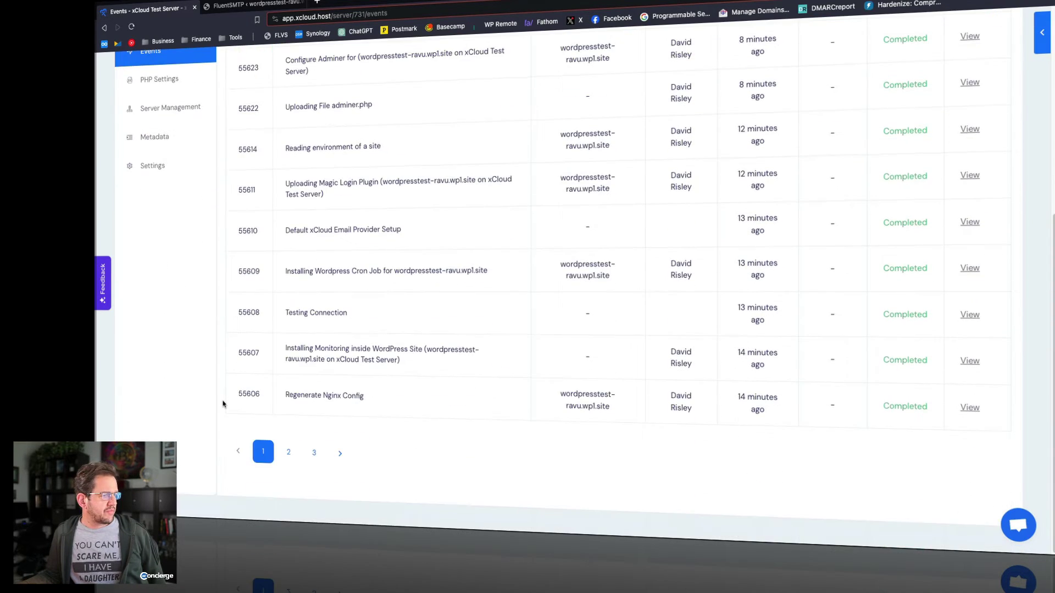
{"action": "scroll", "coordinate": [223, 405], "scroll_direction": "up", "scroll_amount": 3}
{"action": "scroll", "coordinate": [165, 341], "scroll_direction": "down", "scroll_amount": 1}
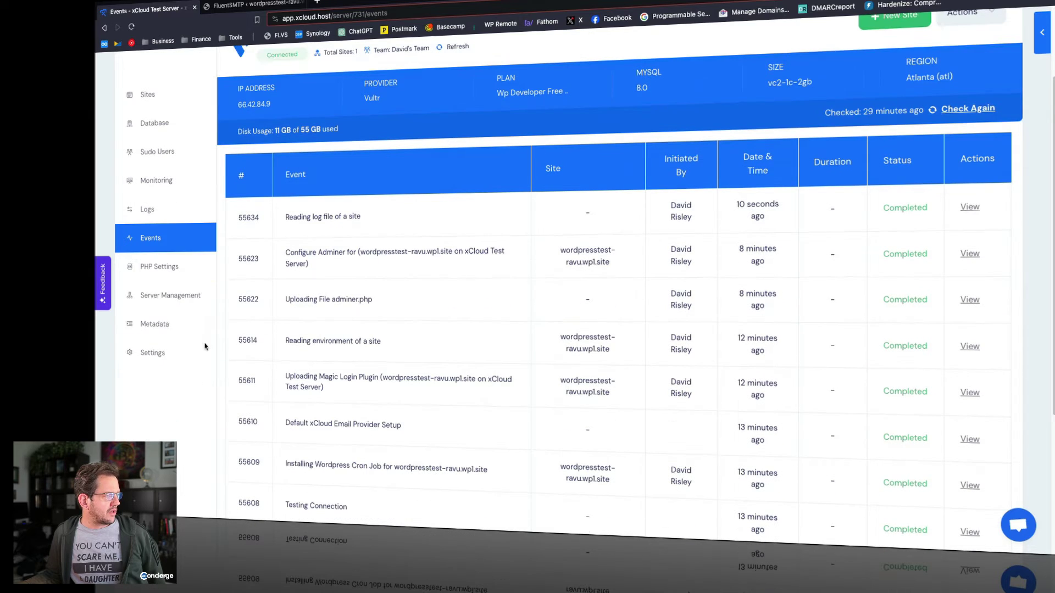
- Open the test server's PHP settings and check which PHP versions are offered
{"action": "left_click", "coordinate": [161, 275]}
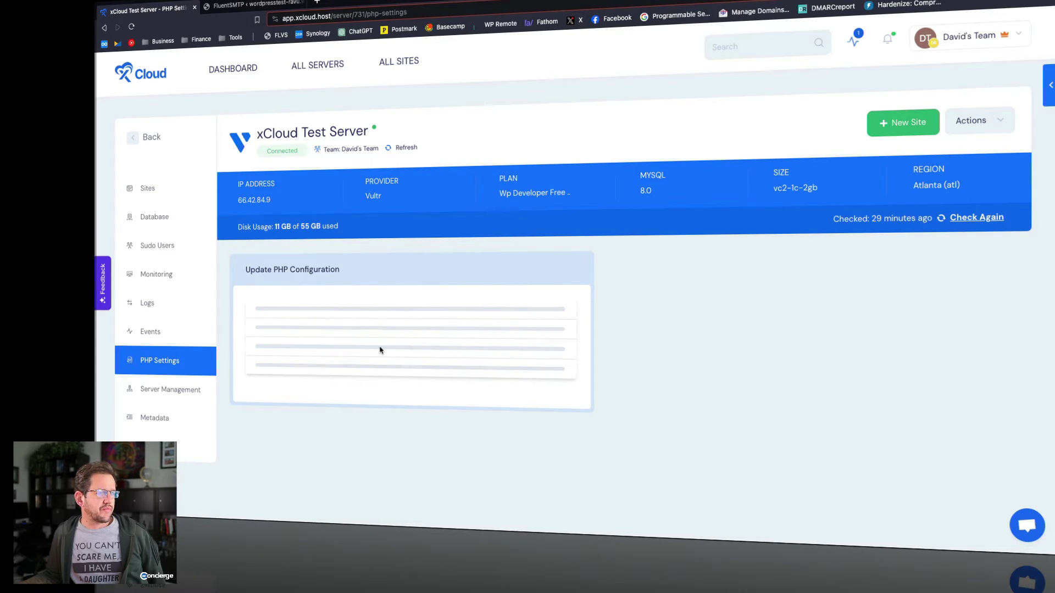
{"action": "scroll", "coordinate": [383, 333], "scroll_direction": "down", "scroll_amount": 1}
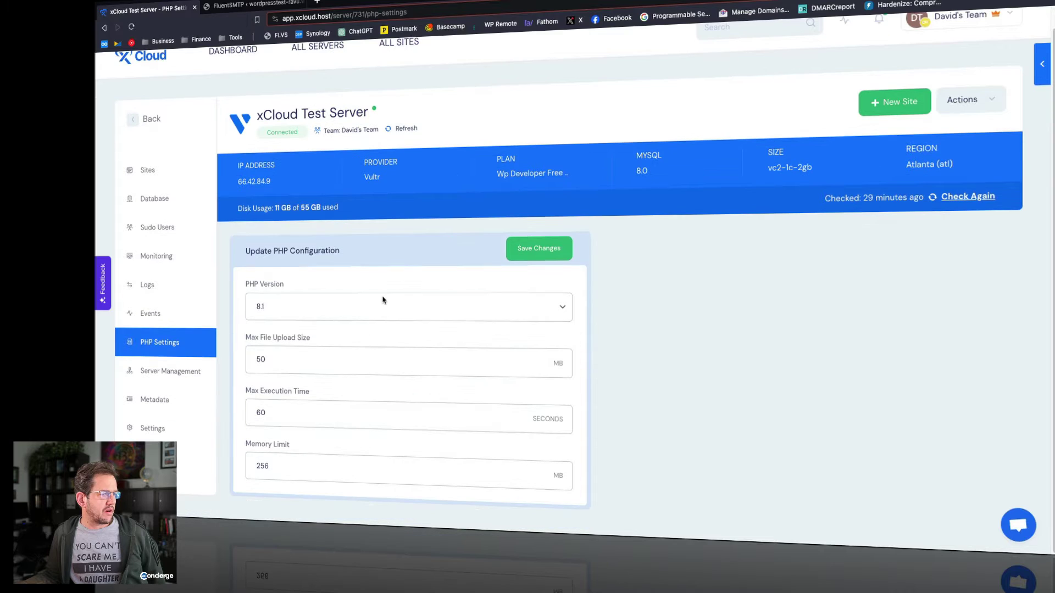
{"action": "left_click", "coordinate": [378, 307]}
{"action": "left_click", "coordinate": [545, 311]}
{"action": "left_click", "coordinate": [536, 314]}
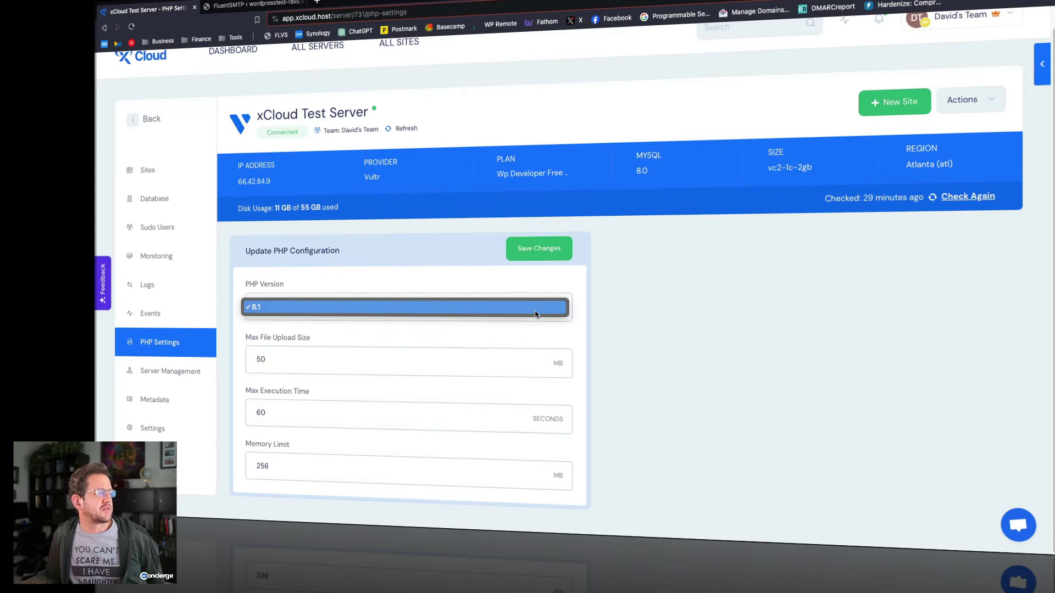
{"action": "left_click", "coordinate": [426, 322]}
{"action": "left_click", "coordinate": [426, 316]}
{"action": "left_click", "coordinate": [799, 313]}
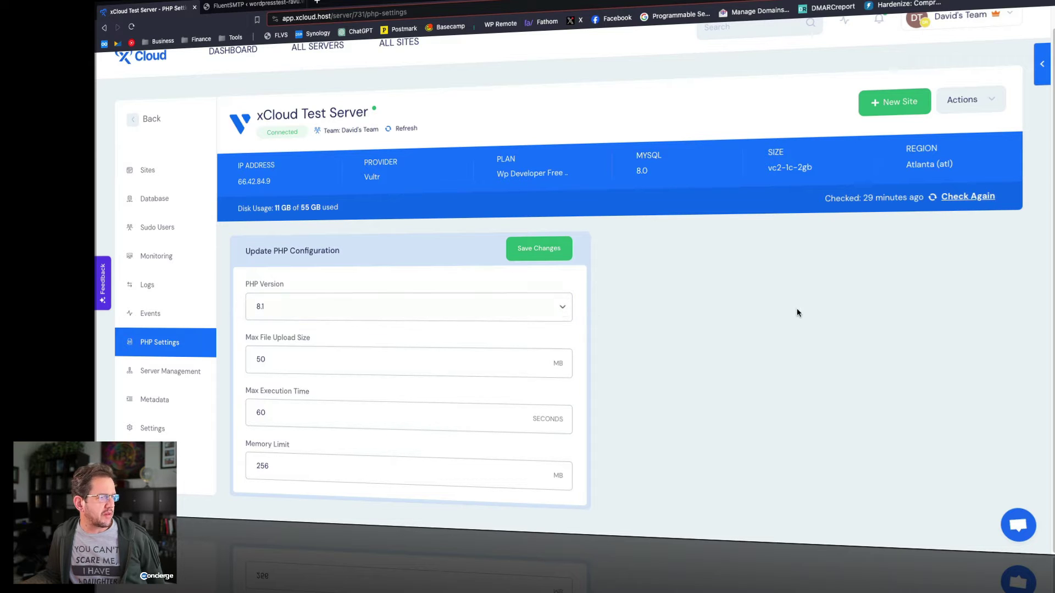
{"action": "left_click", "coordinate": [564, 301]}
{"action": "left_click", "coordinate": [627, 304]}
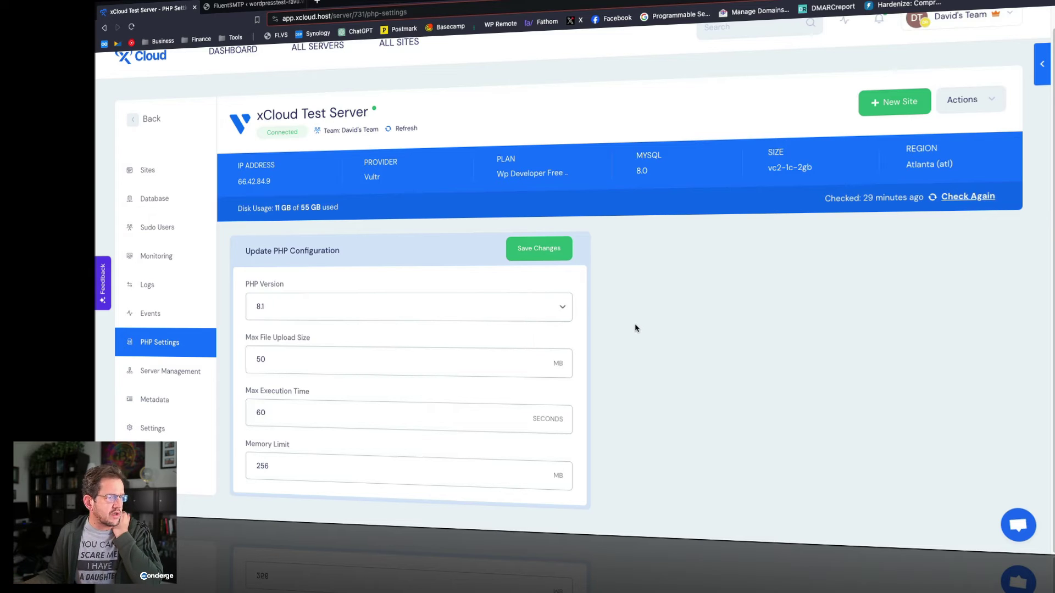
- Inspect the maximum file upload size, maximum execution time and memory limit fields in the PHP configuration
{"action": "left_click", "coordinate": [323, 358]}
{"action": "left_click", "coordinate": [286, 419]}
{"action": "left_click", "coordinate": [284, 480]}
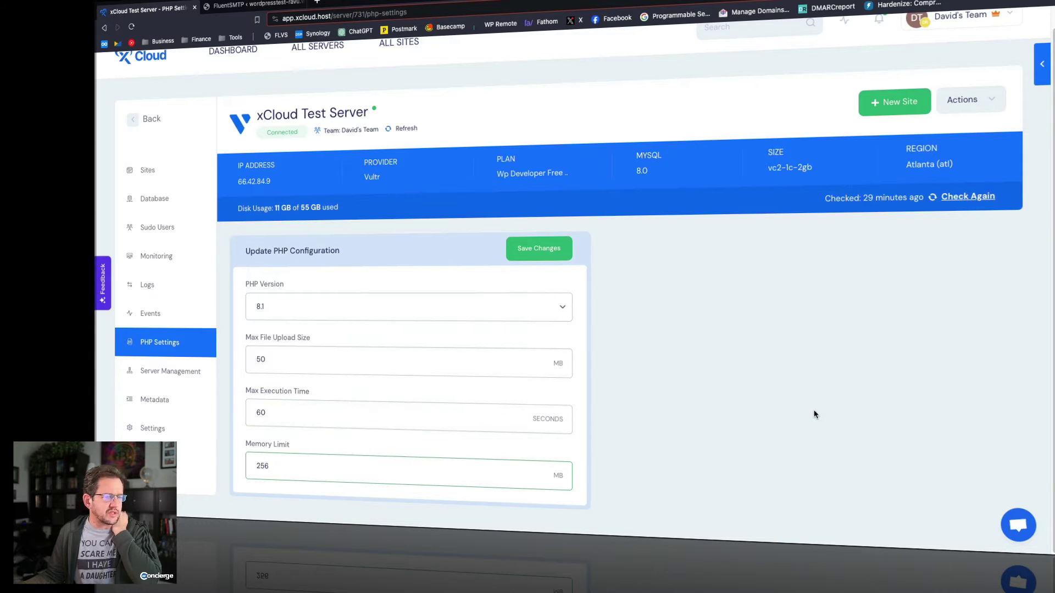
{"action": "left_click", "coordinate": [404, 360]}
{"action": "left_click", "coordinate": [383, 419]}
{"action": "left_click", "coordinate": [318, 349]}
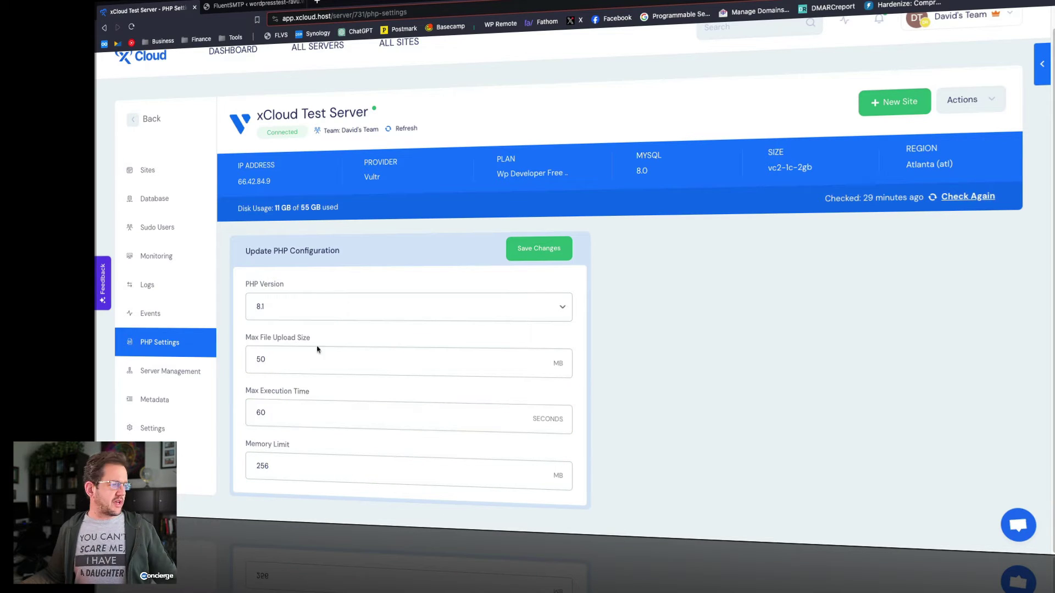
- Review the server management utilities with the archive and delete options, and view the server's connection and time zone settings
{"action": "left_click", "coordinate": [181, 378]}
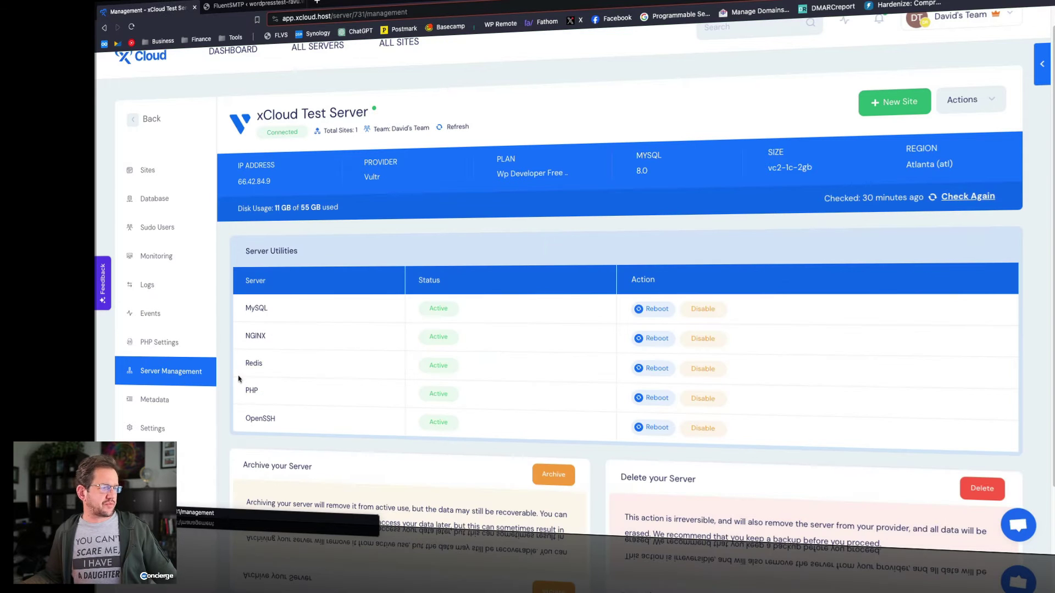
{"action": "scroll", "coordinate": [276, 337], "scroll_direction": "down", "scroll_amount": 1}
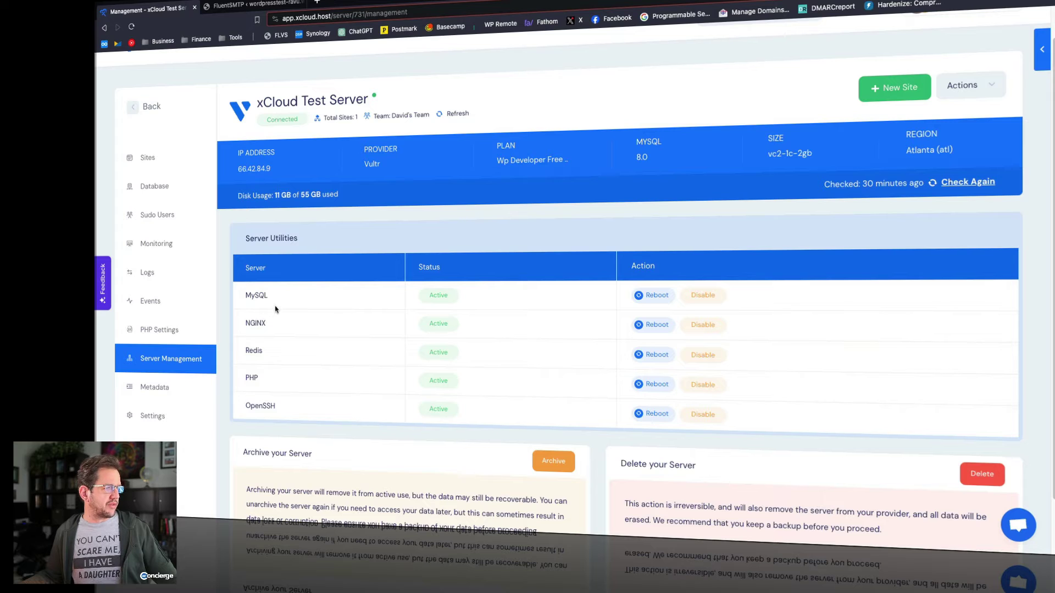
{"action": "scroll", "coordinate": [276, 309], "scroll_direction": "down", "scroll_amount": 2}
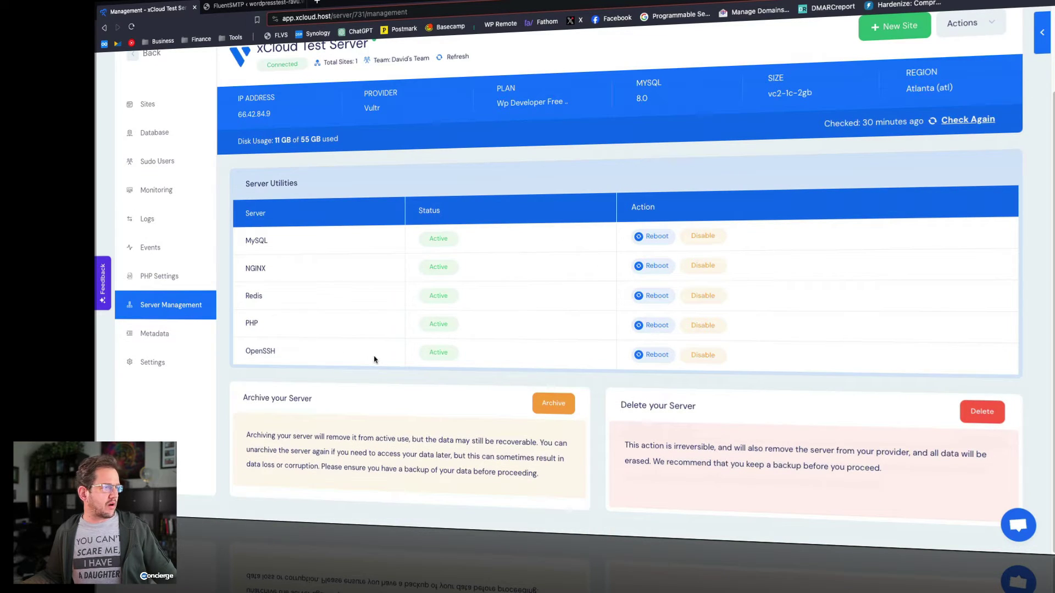
{"action": "left_click", "coordinate": [151, 364]}
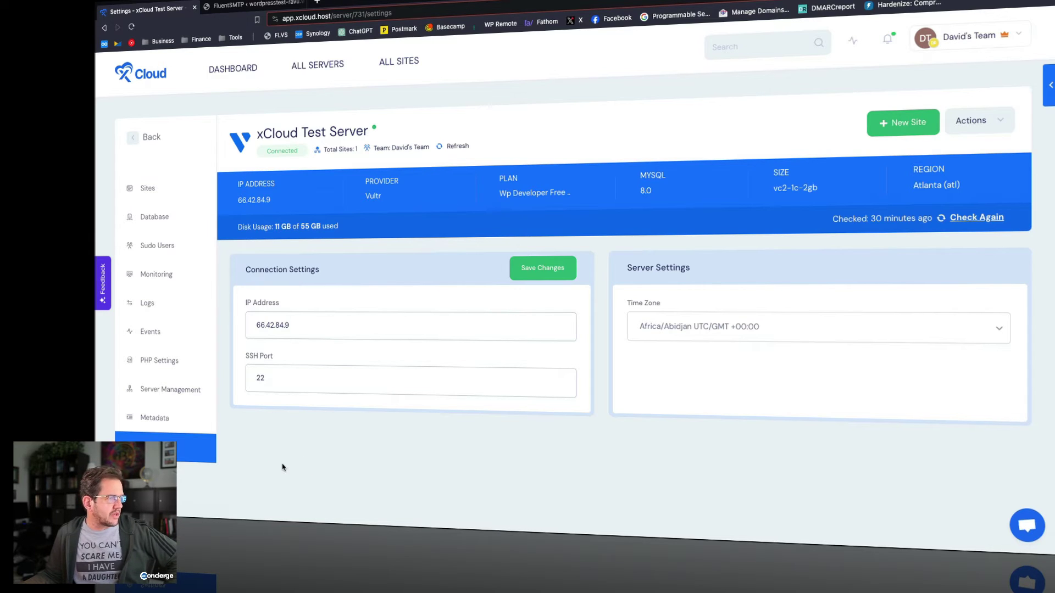
- Start adding a new site from the list of all sites and choose xCloud Test Server as its server
{"action": "left_click", "coordinate": [133, 140]}
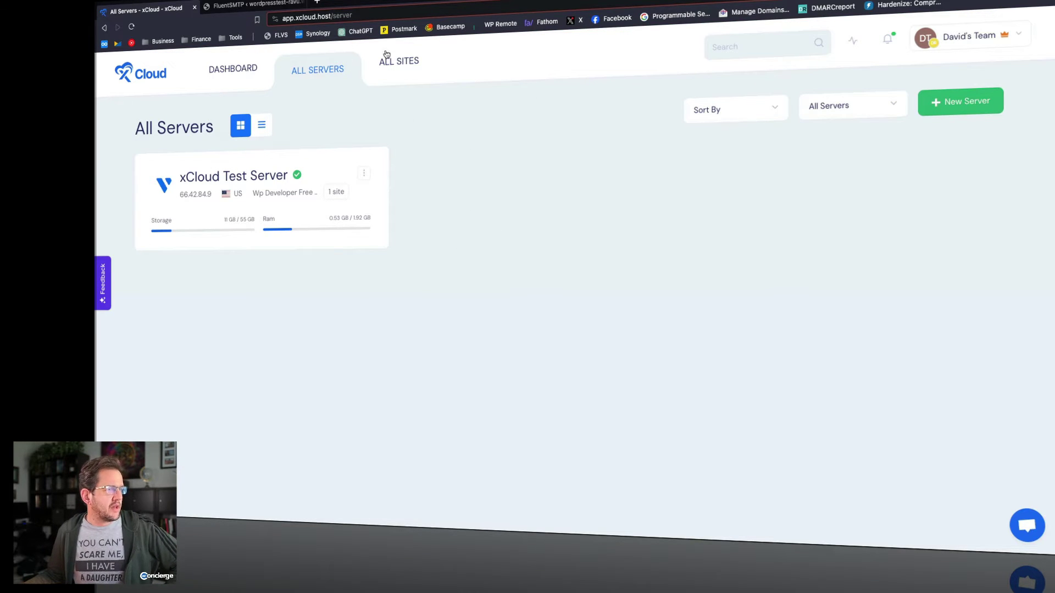
{"action": "left_click", "coordinate": [397, 63]}
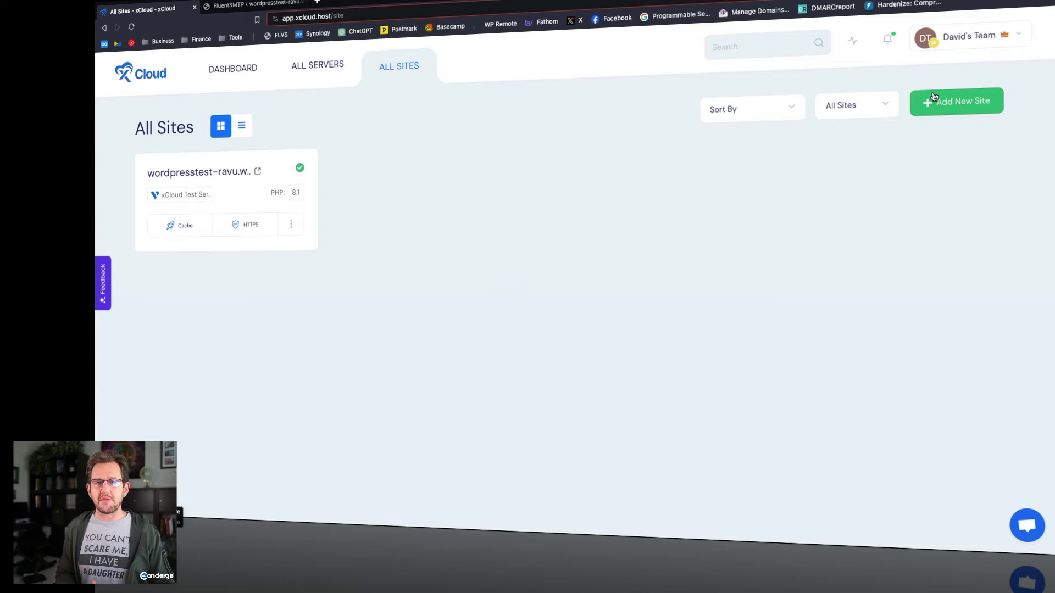
{"action": "left_click", "coordinate": [977, 105]}
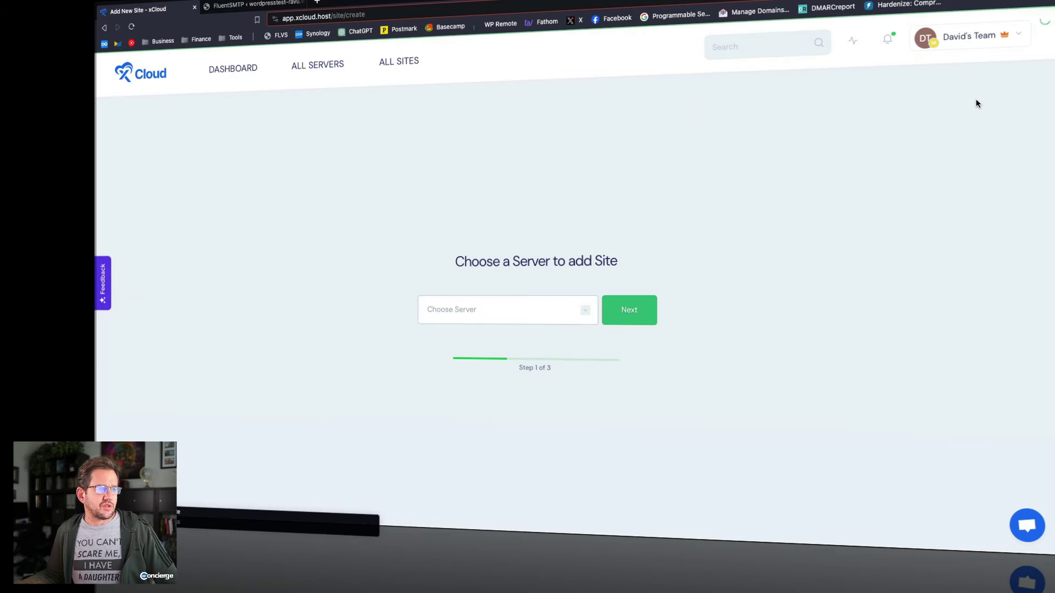
{"action": "left_click", "coordinate": [531, 311]}
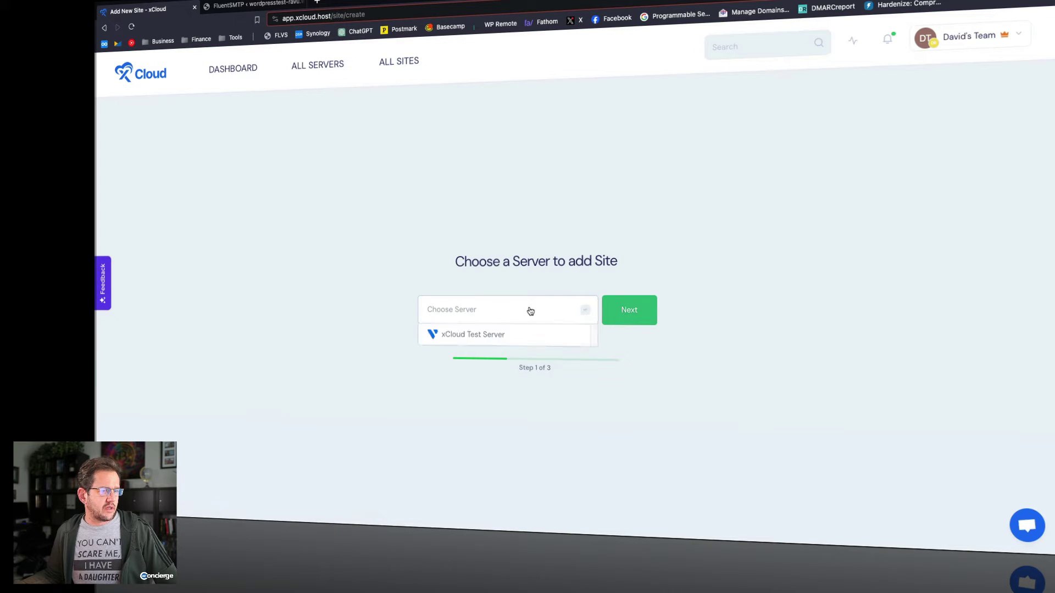
{"action": "left_click", "coordinate": [503, 336]}
{"action": "left_click", "coordinate": [636, 318]}
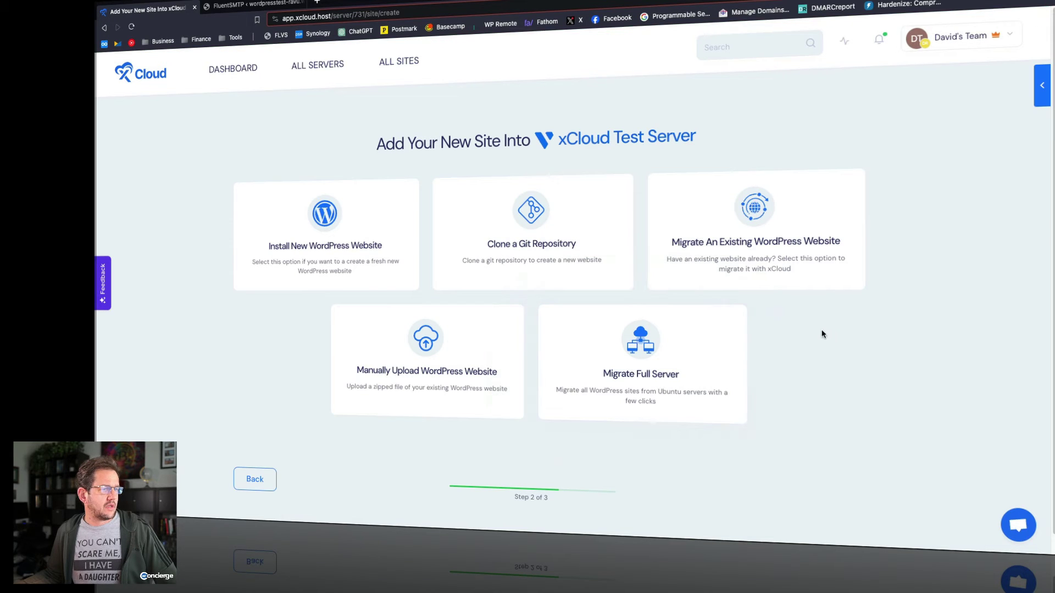
- Review the ways to add a site and open the form for installing a new WordPress website
{"action": "scroll", "coordinate": [822, 324], "scroll_direction": "down", "scroll_amount": 1}
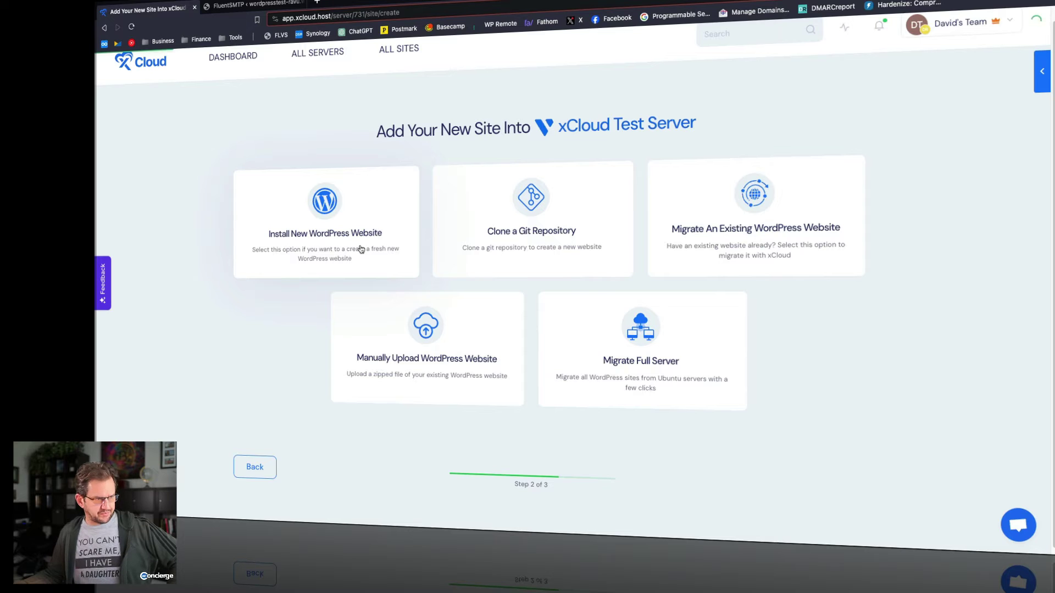
{"action": "left_click", "coordinate": [417, 204]}
{"action": "scroll", "coordinate": [550, 275], "scroll_direction": "down", "scroll_amount": 3}
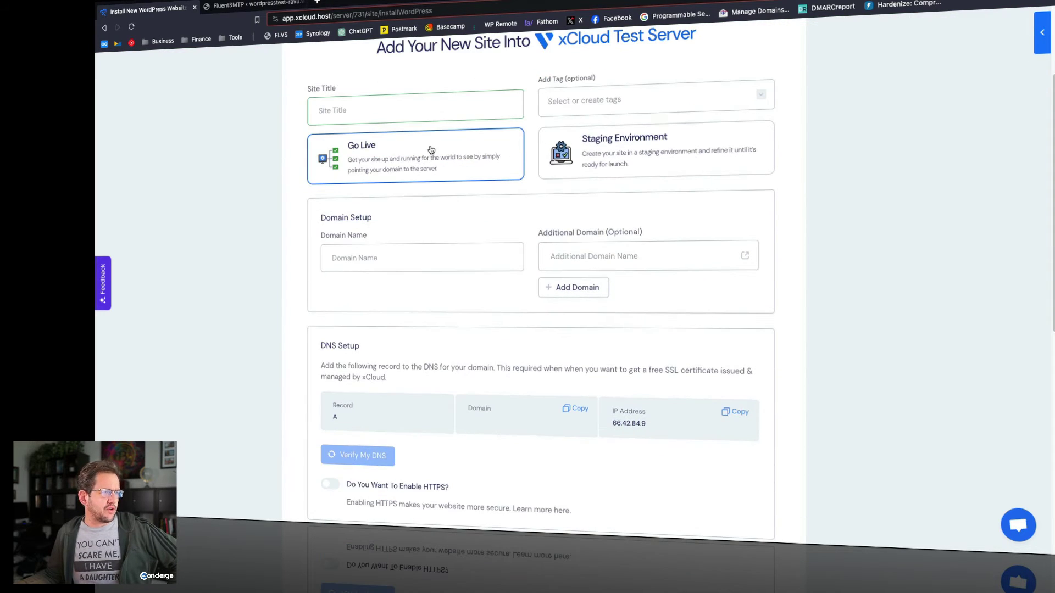
- Compare the domain setup fields of the Go Live and Staging Environment options, ending with Go Live selected
{"action": "left_click", "coordinate": [489, 257]}
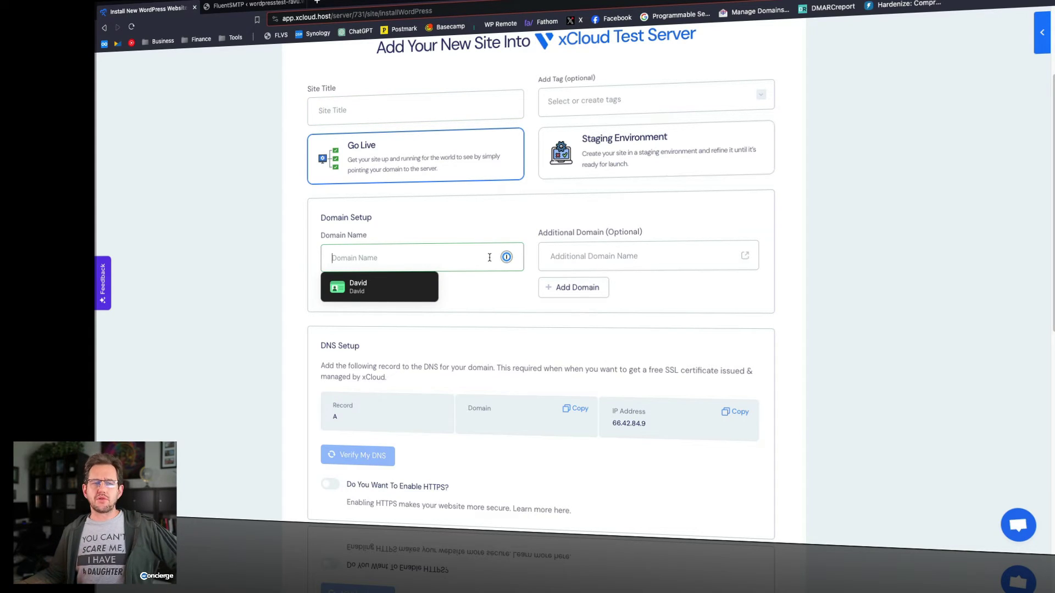
{"action": "left_click", "coordinate": [956, 264]}
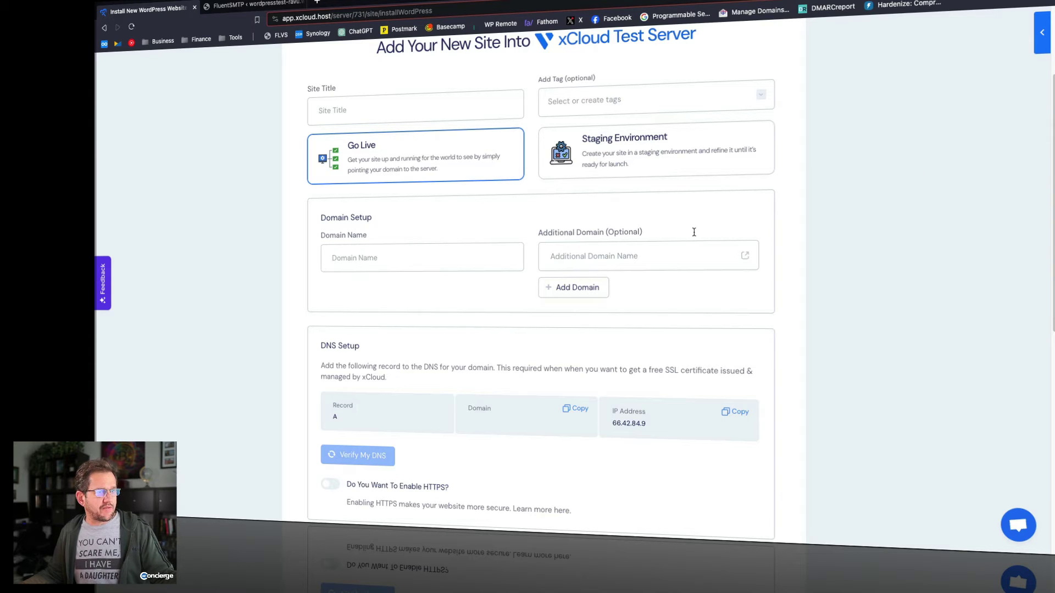
{"action": "left_click", "coordinate": [648, 161]}
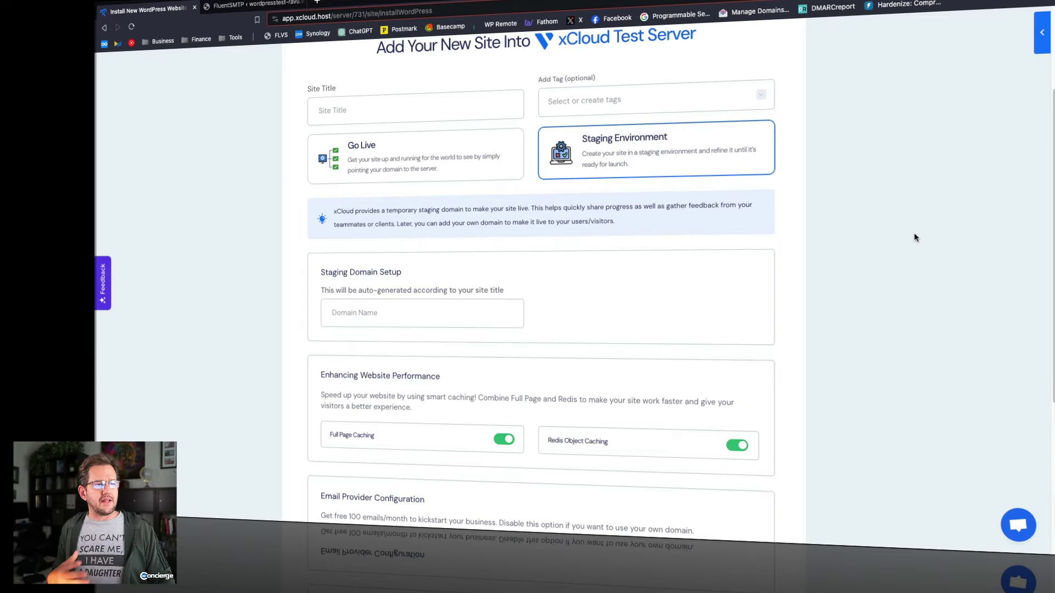
{"action": "left_click", "coordinate": [457, 158]}
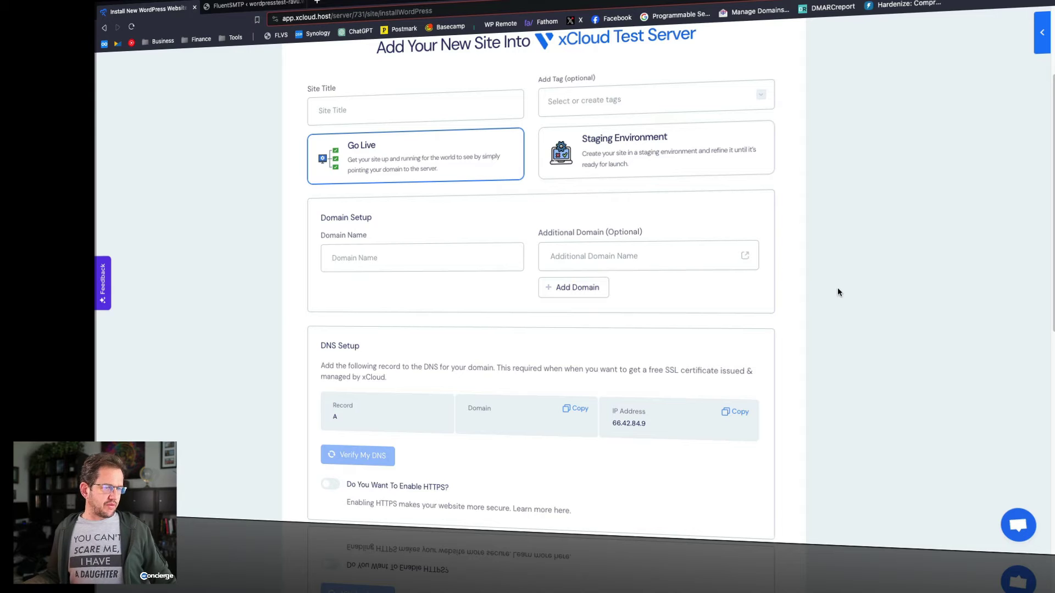
- Review the new site form's DNS setup, HTTPS, caching and email provider options
{"action": "scroll", "coordinate": [839, 295], "scroll_direction": "down", "scroll_amount": 1}
{"action": "scroll", "coordinate": [849, 316], "scroll_direction": "down", "scroll_amount": 5}
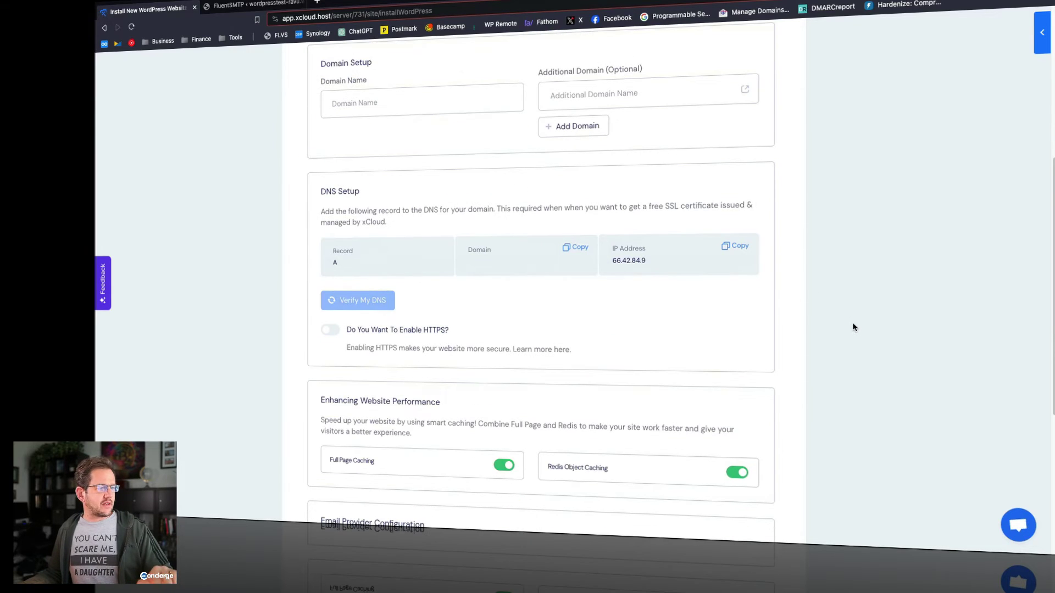
{"action": "scroll", "coordinate": [296, 378], "scroll_direction": "down", "scroll_amount": 4}
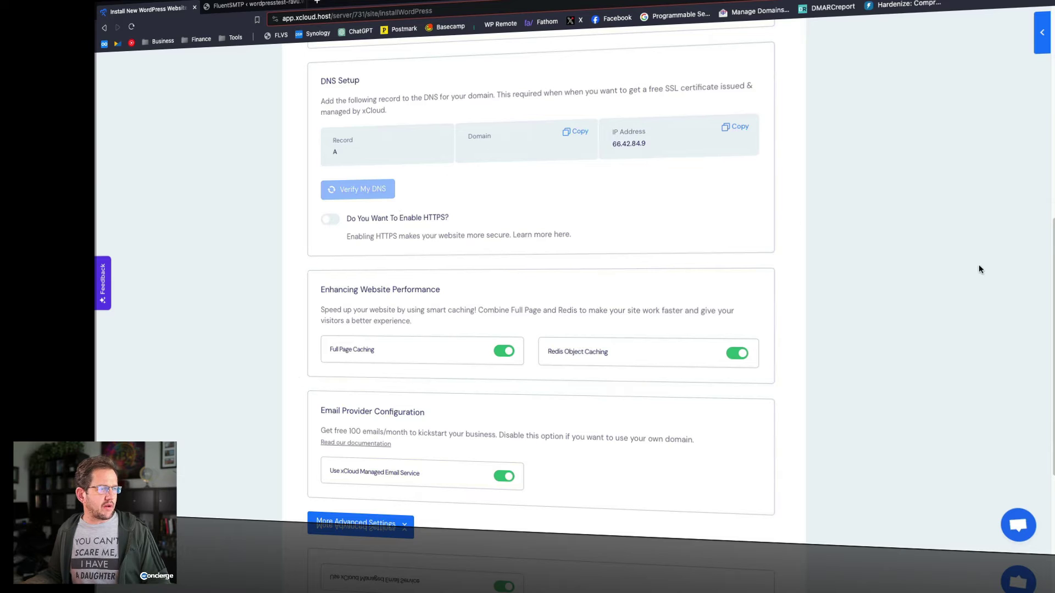
{"action": "scroll", "coordinate": [977, 297], "scroll_direction": "up", "scroll_amount": 1}
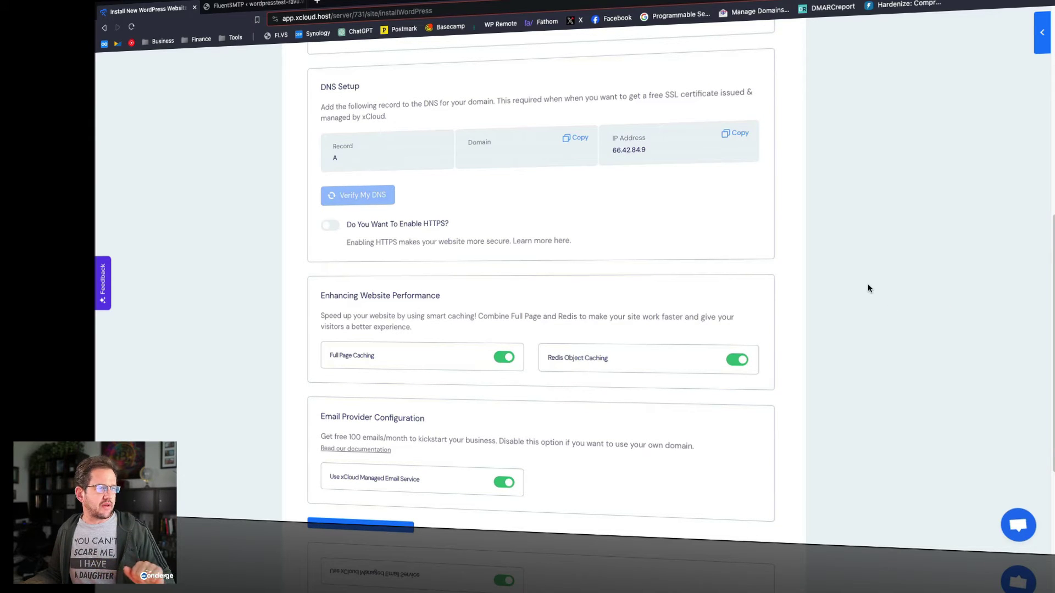
{"action": "scroll", "coordinate": [876, 286], "scroll_direction": "up", "scroll_amount": 1}
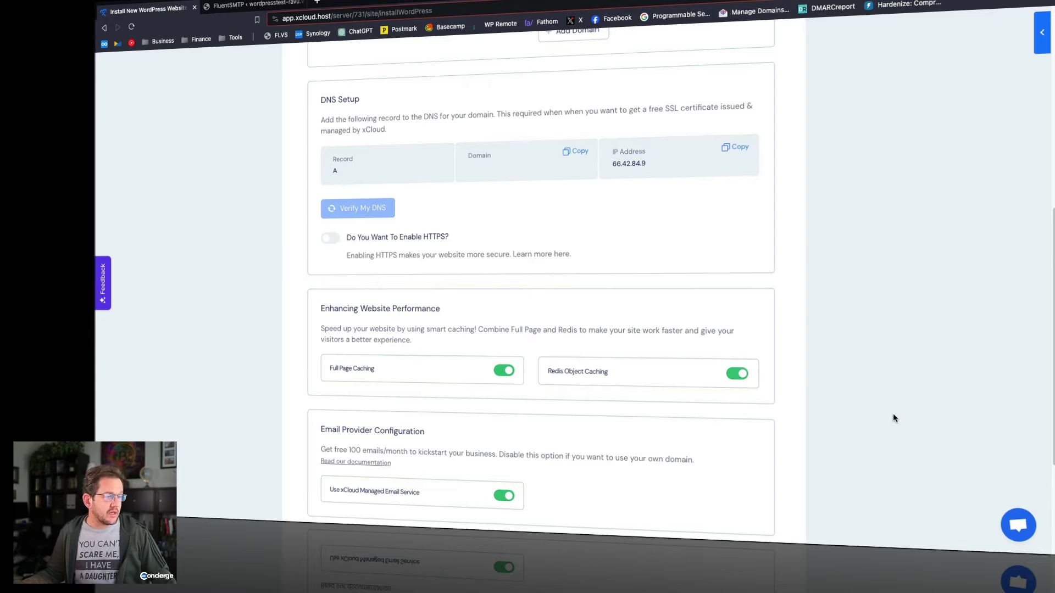
{"action": "scroll", "coordinate": [888, 412], "scroll_direction": "down", "scroll_amount": 3}
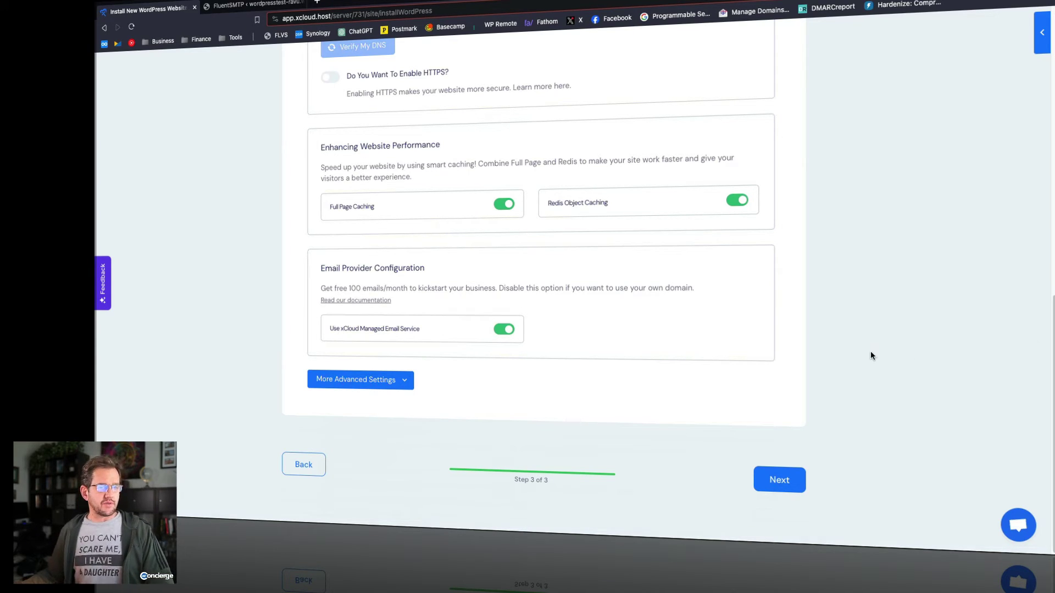
{"action": "scroll", "coordinate": [890, 407], "scroll_direction": "up", "scroll_amount": 10}
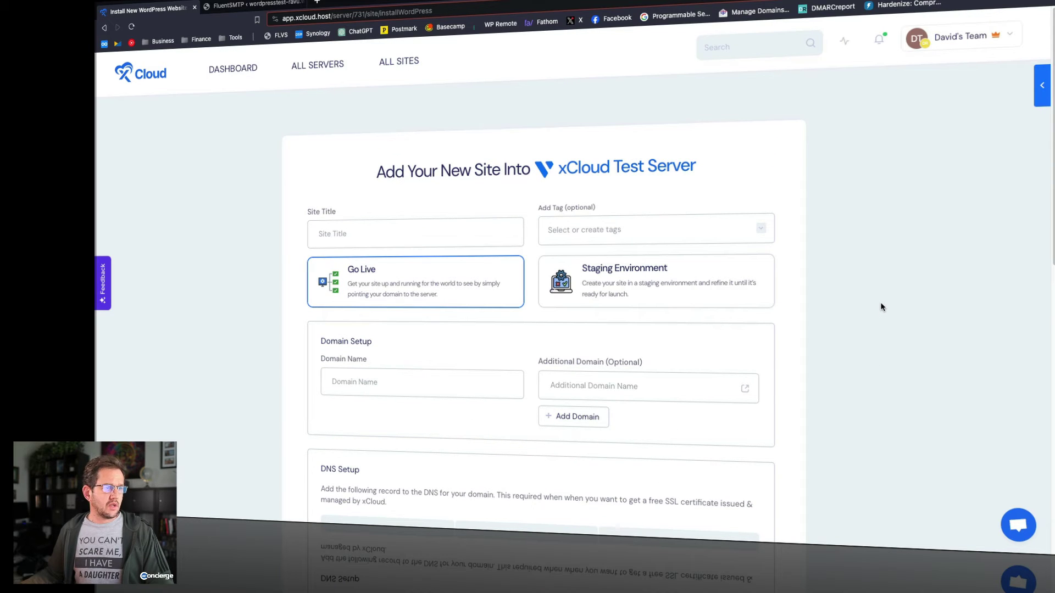
- Leave the new site form and review the overview of the existing wordpresstest-ravu.wp1.site site
{"action": "left_click", "coordinate": [404, 64]}
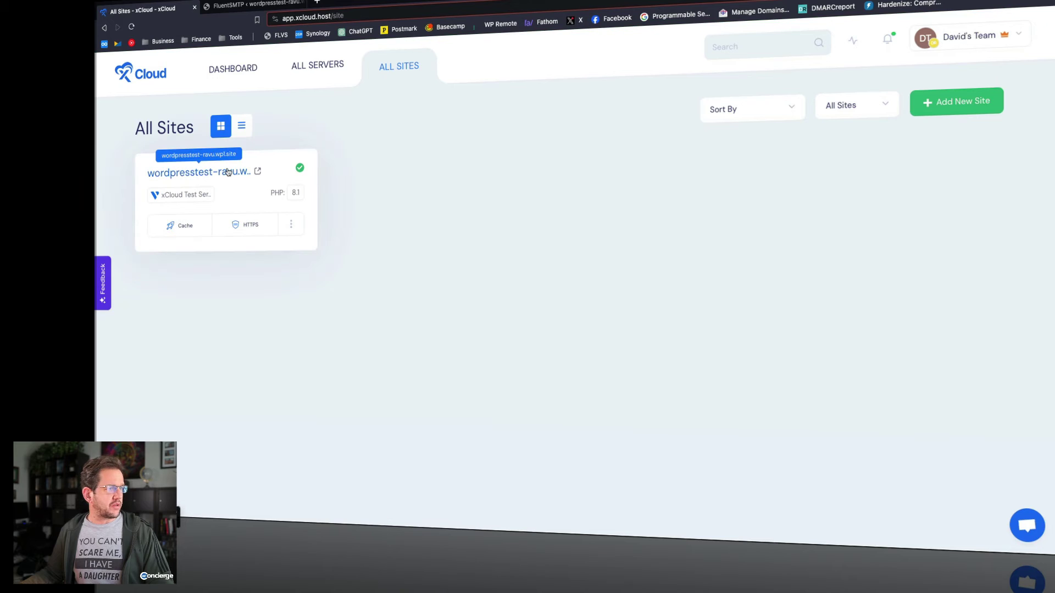
{"action": "left_click", "coordinate": [228, 172]}
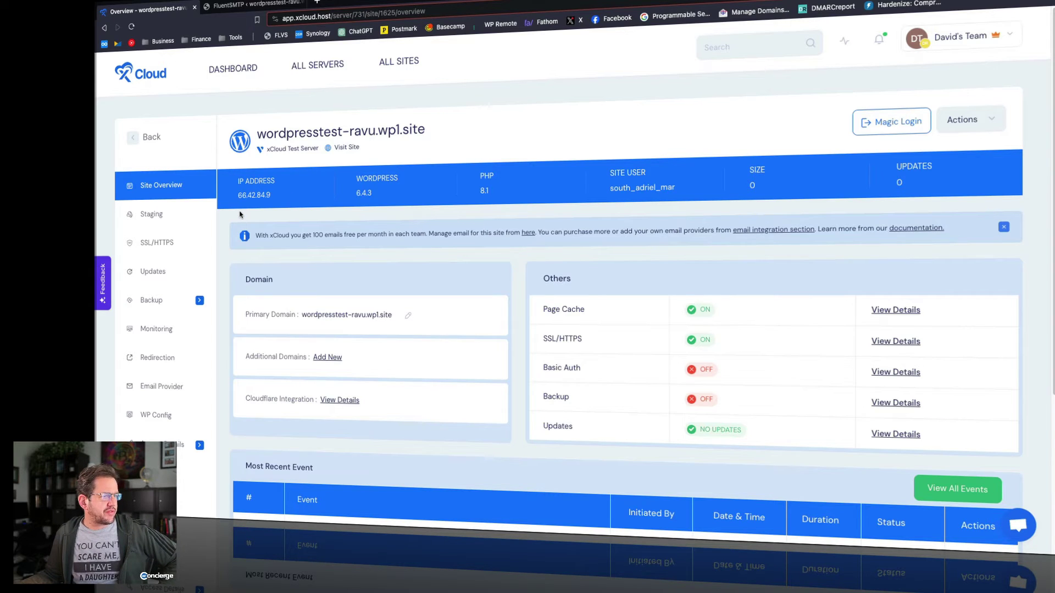
{"action": "scroll", "coordinate": [240, 214], "scroll_direction": "down", "scroll_amount": 2}
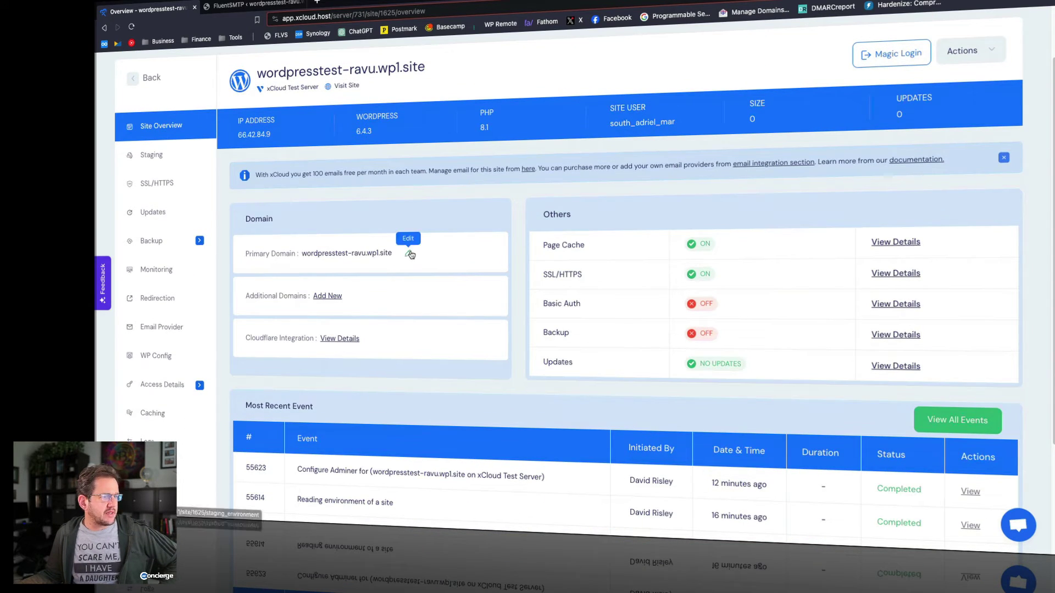
- Open the site's staging management through its primary domain and compare the Go Live and Staging Environment options
{"action": "left_click", "coordinate": [411, 255]}
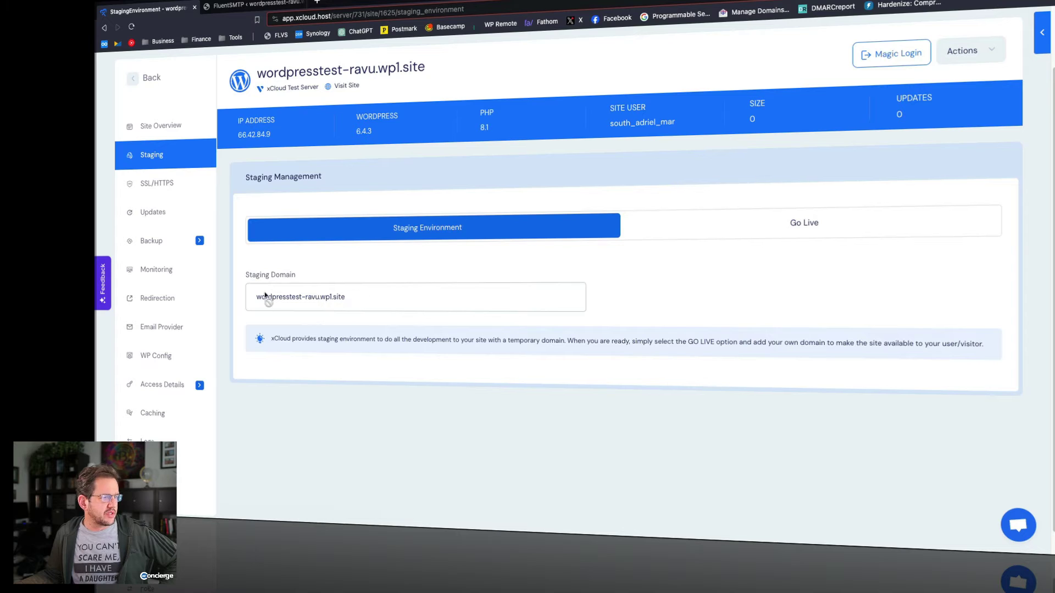
{"action": "left_click", "coordinate": [771, 227]}
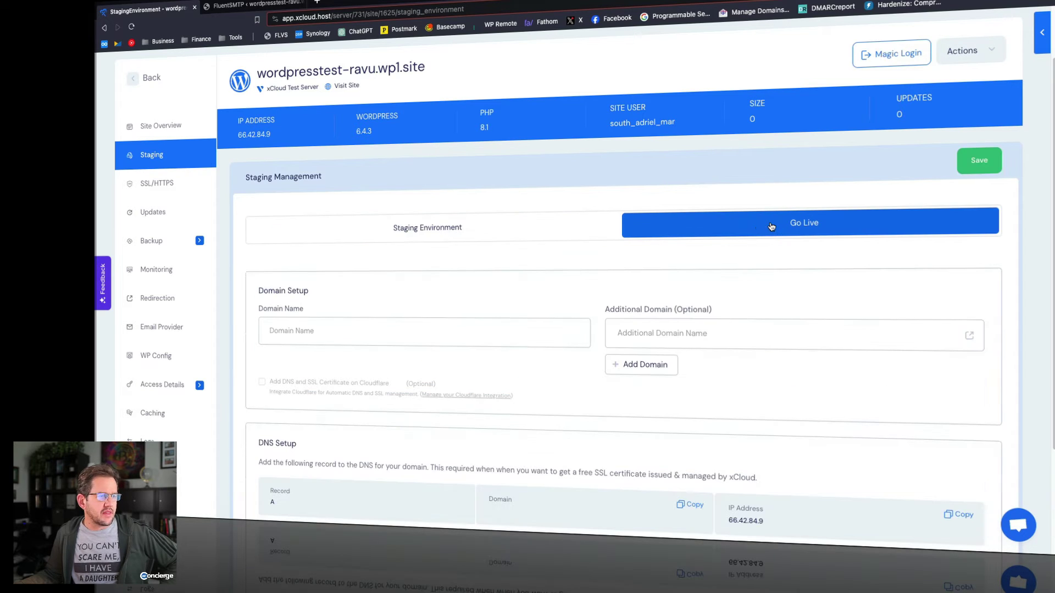
{"action": "left_click", "coordinate": [452, 230]}
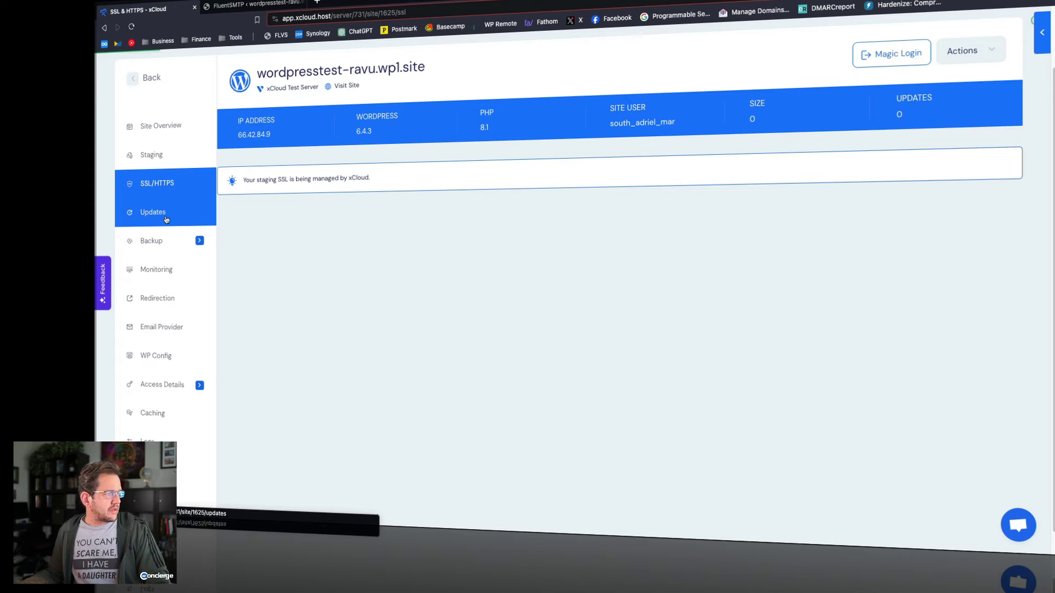
- Check the site's updates page for the status of WordPress core, the plugins and the themes
{"action": "left_click", "coordinate": [166, 218]}
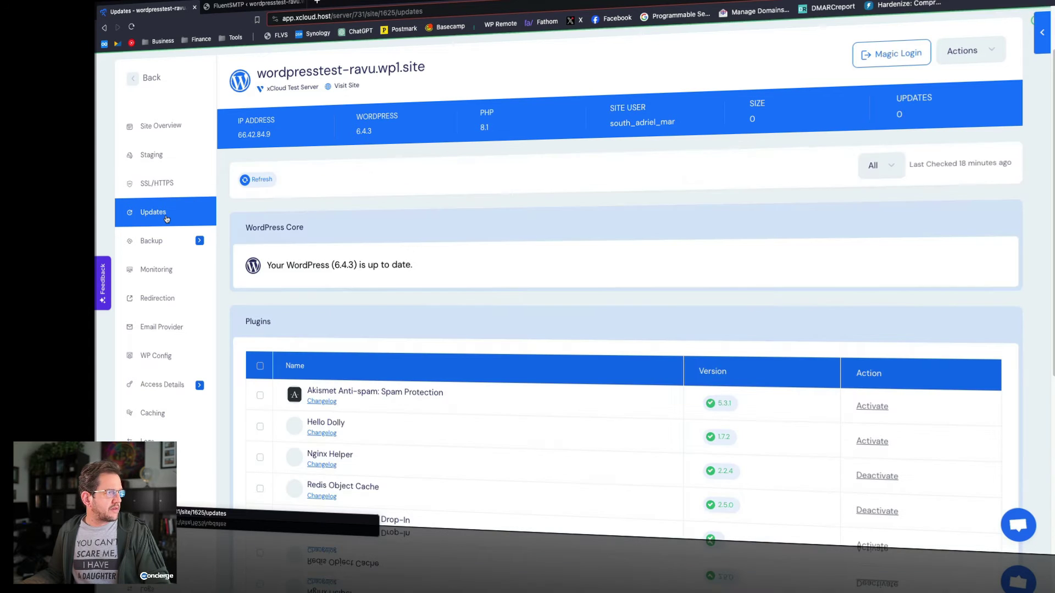
{"action": "scroll", "coordinate": [229, 332], "scroll_direction": "down", "scroll_amount": 3}
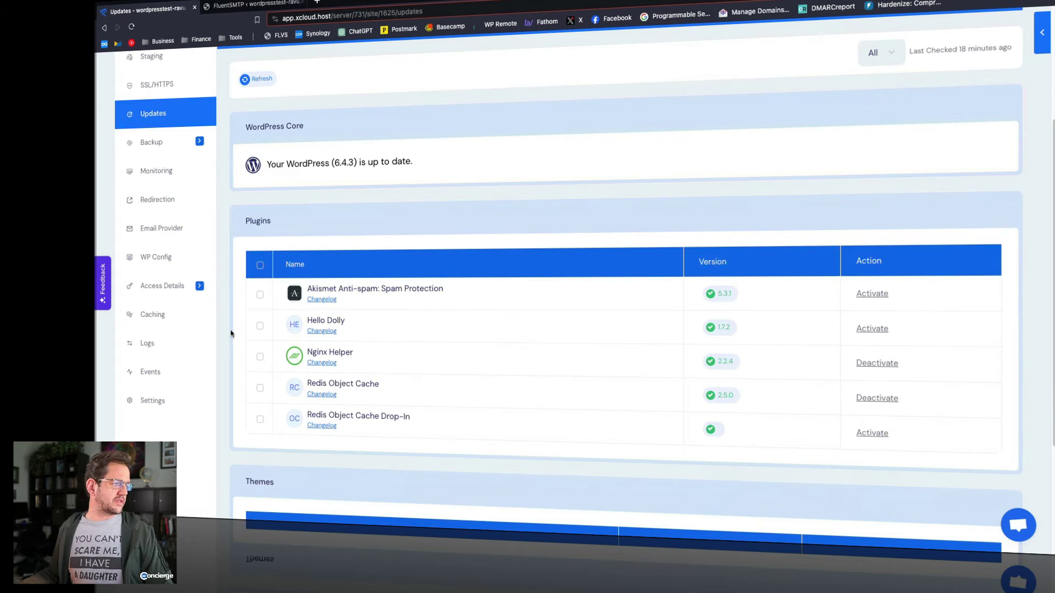
{"action": "scroll", "coordinate": [231, 333], "scroll_direction": "down", "scroll_amount": 1}
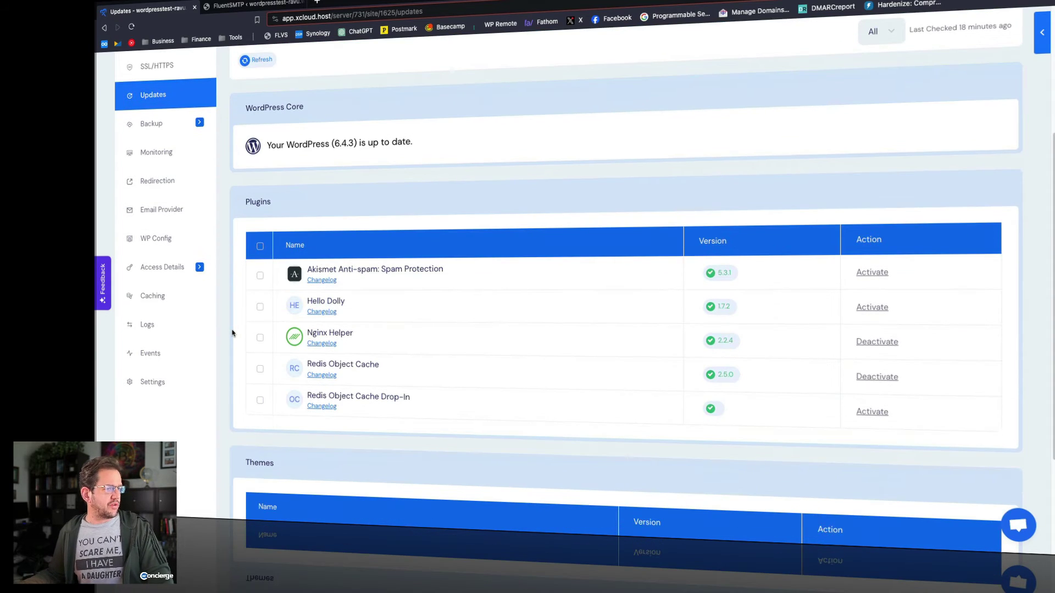
{"action": "scroll", "coordinate": [239, 343], "scroll_direction": "down", "scroll_amount": 1}
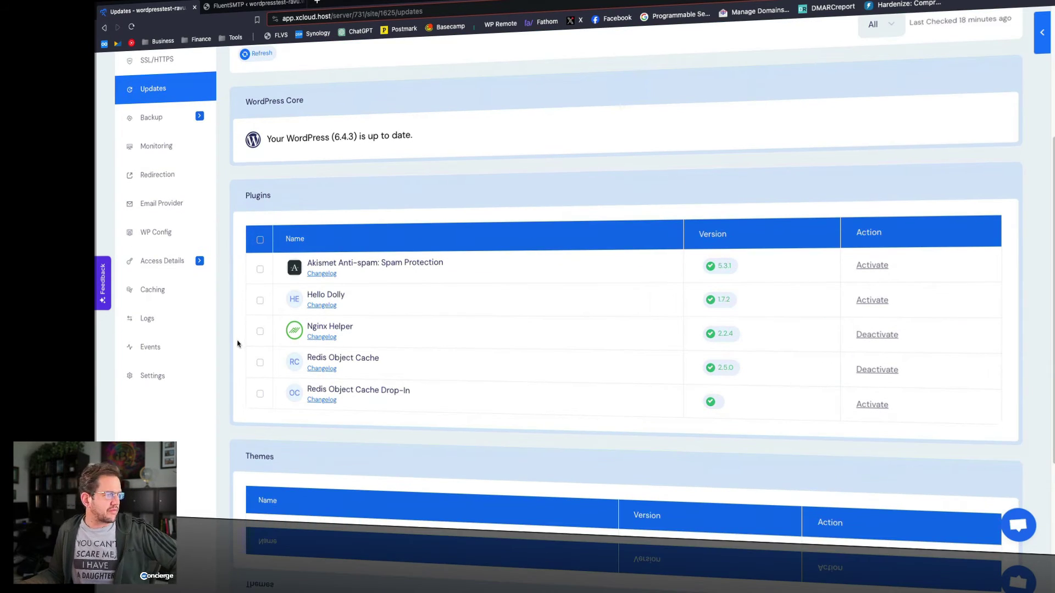
{"action": "scroll", "coordinate": [238, 342], "scroll_direction": "down", "scroll_amount": 3}
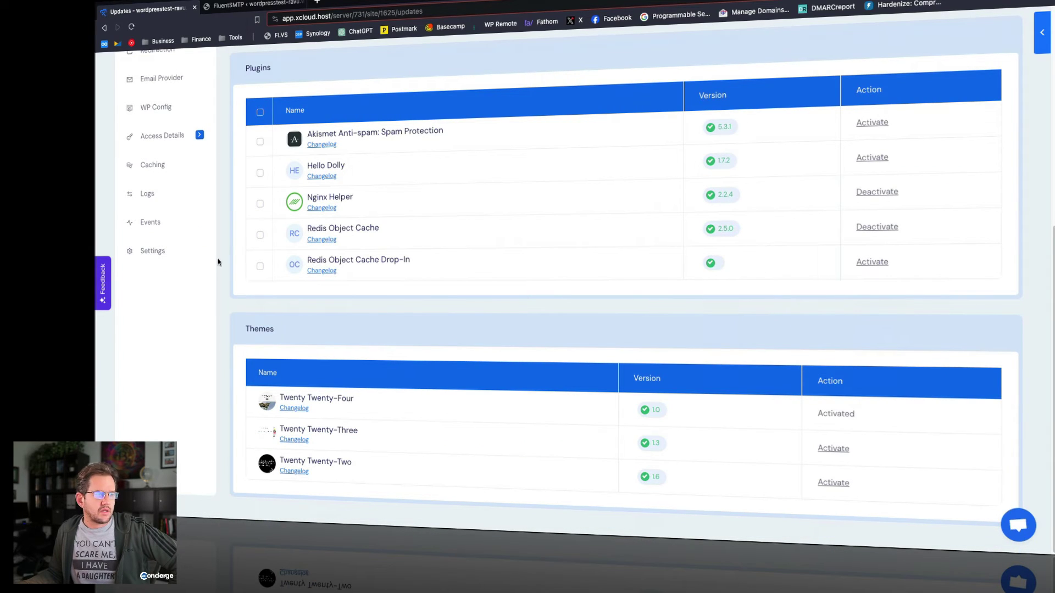
{"action": "scroll", "coordinate": [199, 165], "scroll_direction": "up", "scroll_amount": 7}
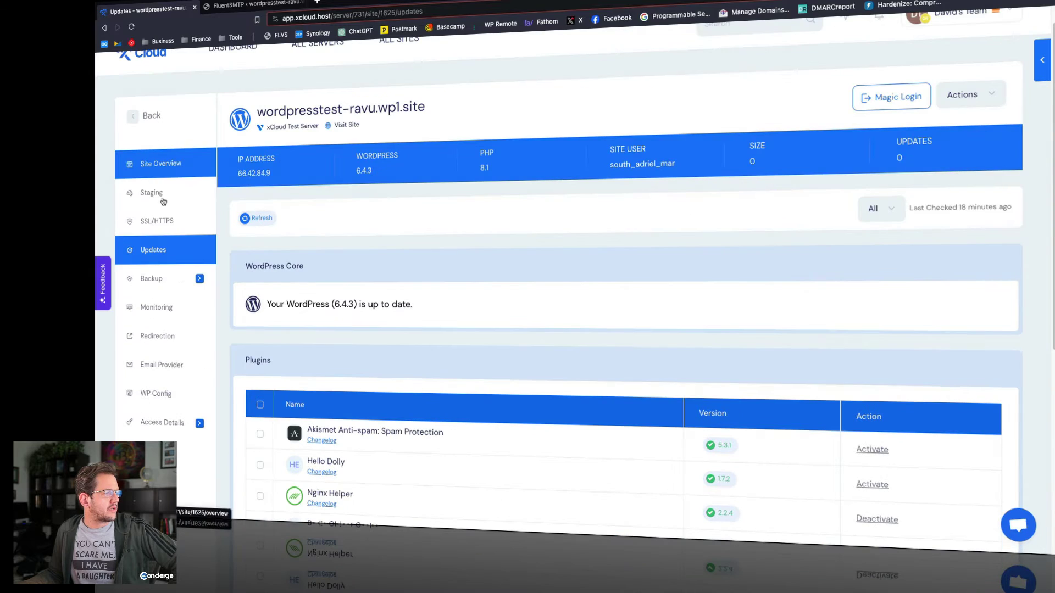
- Open the site's backup settings and examine the remote and local backup options, including frequency and automatic backup
{"action": "left_click", "coordinate": [158, 278]}
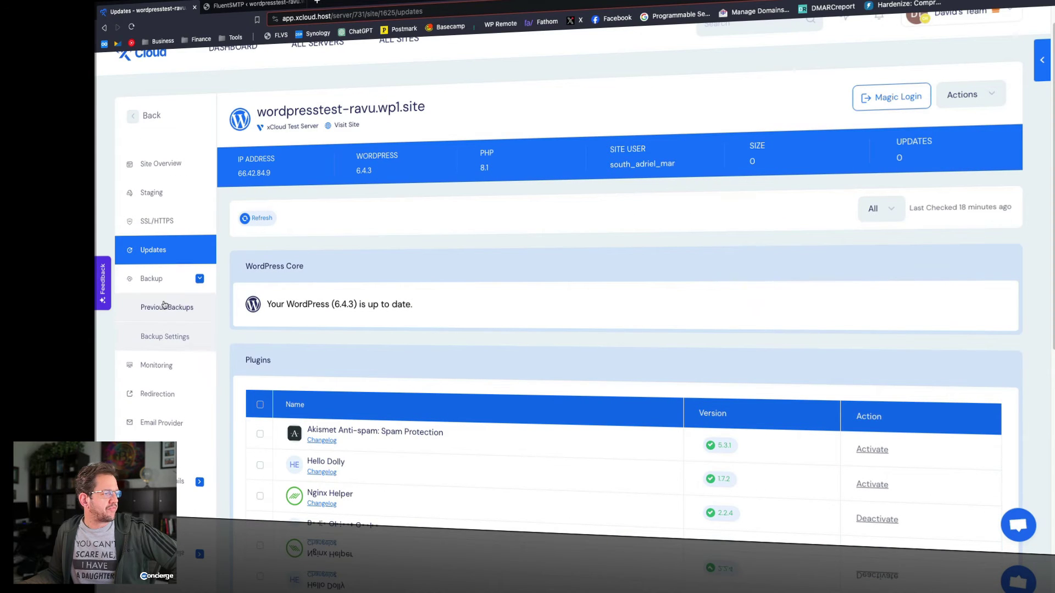
{"action": "left_click", "coordinate": [171, 336]}
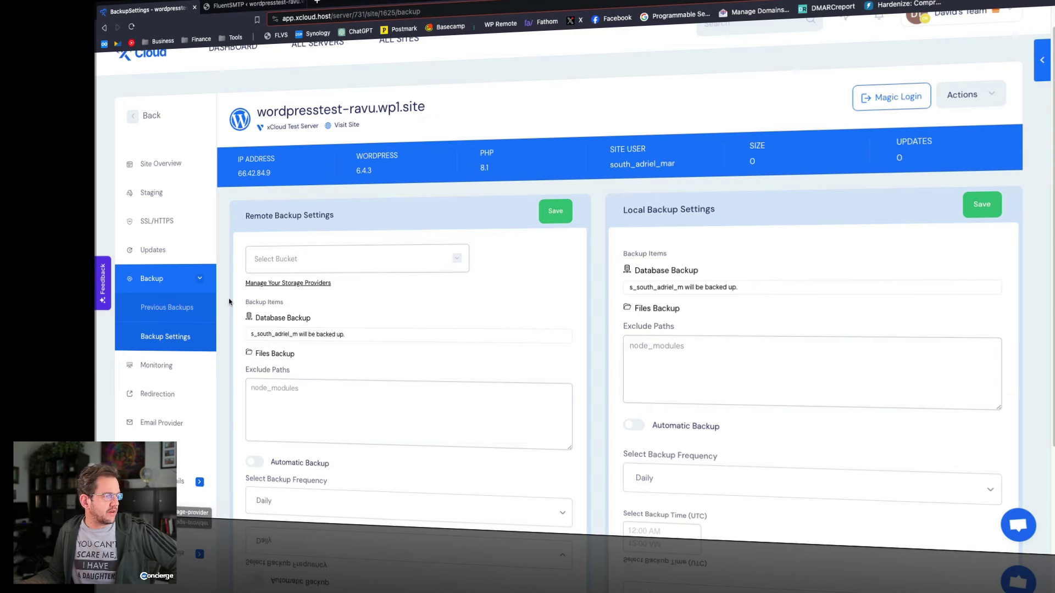
{"action": "scroll", "coordinate": [227, 322], "scroll_direction": "down", "scroll_amount": 1}
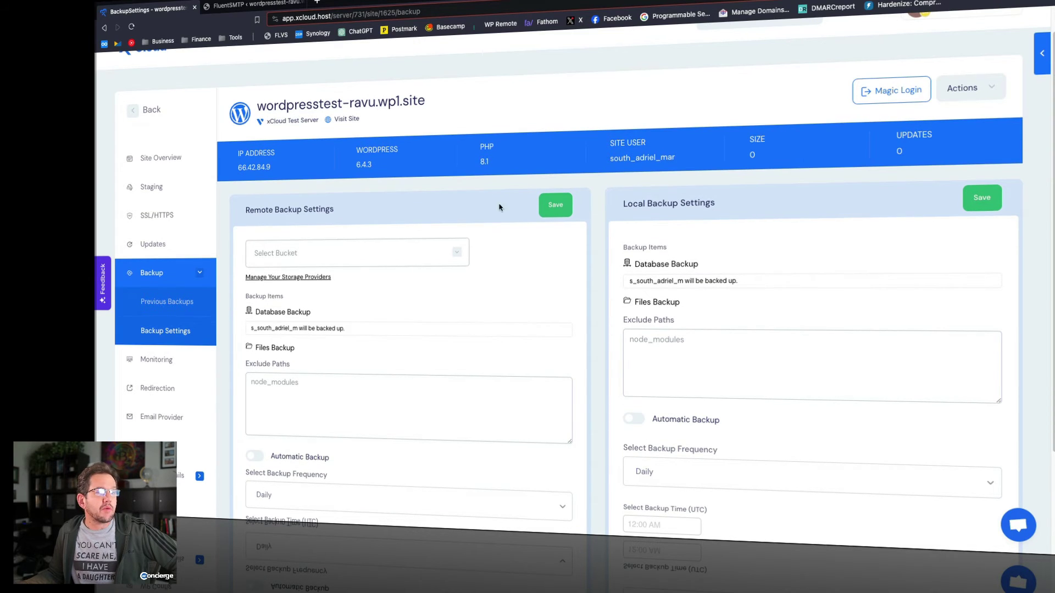
{"action": "scroll", "coordinate": [617, 325], "scroll_direction": "down", "scroll_amount": 4}
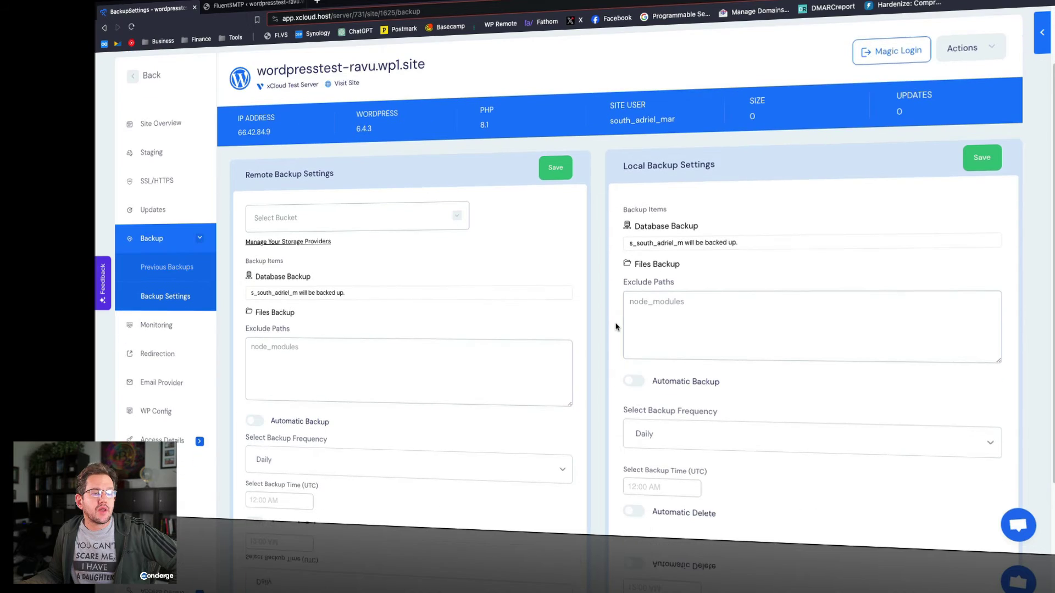
{"action": "scroll", "coordinate": [617, 327], "scroll_direction": "up", "scroll_amount": 5}
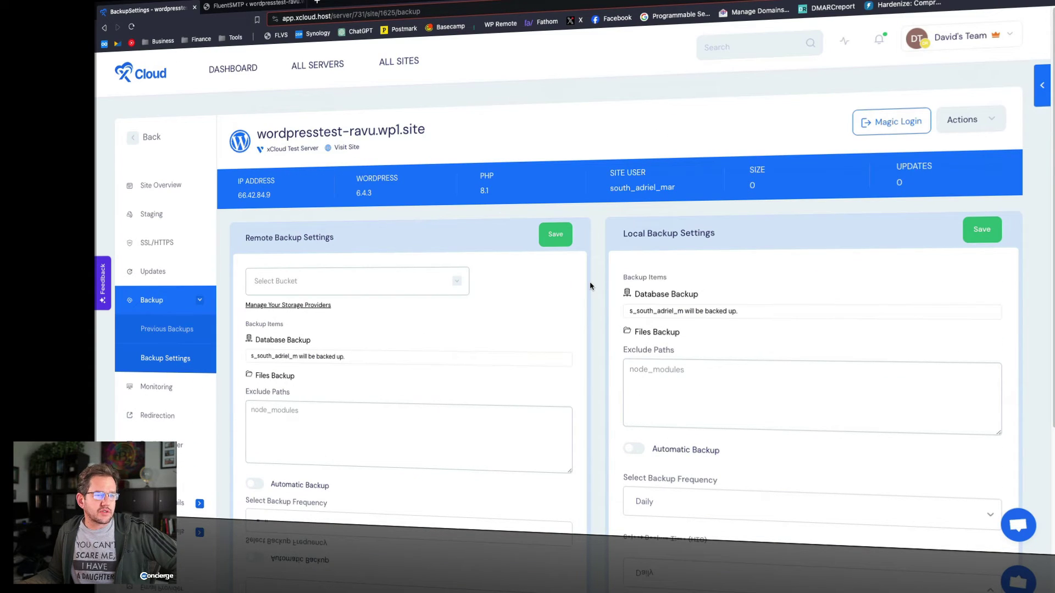
{"action": "scroll", "coordinate": [590, 287], "scroll_direction": "down", "scroll_amount": 3}
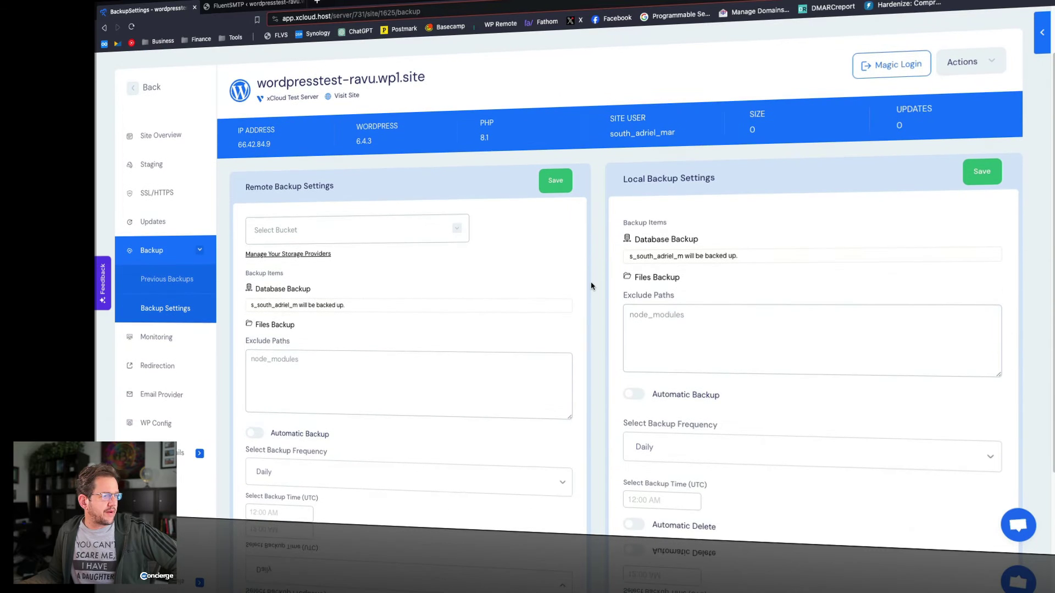
- Open the site's redirection page and check the available redirect types
{"action": "scroll", "coordinate": [590, 286], "scroll_direction": "down", "scroll_amount": 2}
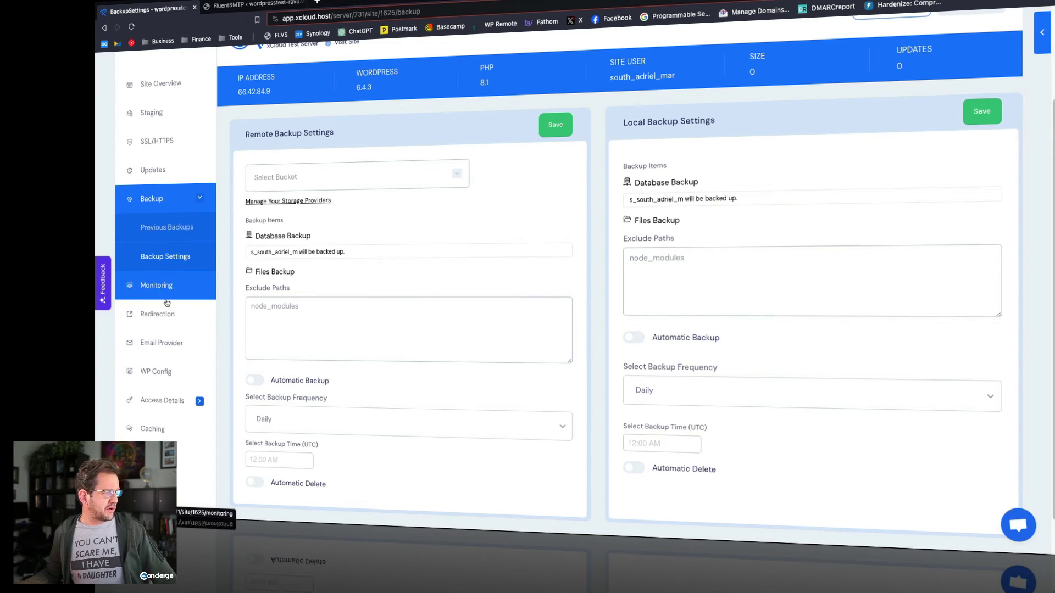
{"action": "left_click", "coordinate": [163, 316]}
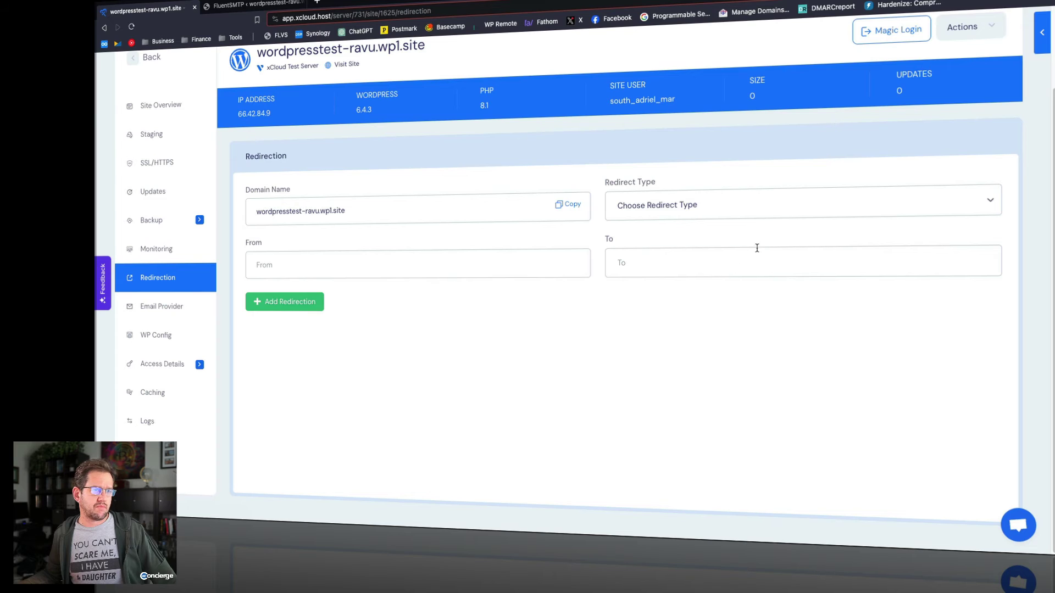
{"action": "left_click", "coordinate": [737, 202]}
{"action": "left_click", "coordinate": [529, 376]}
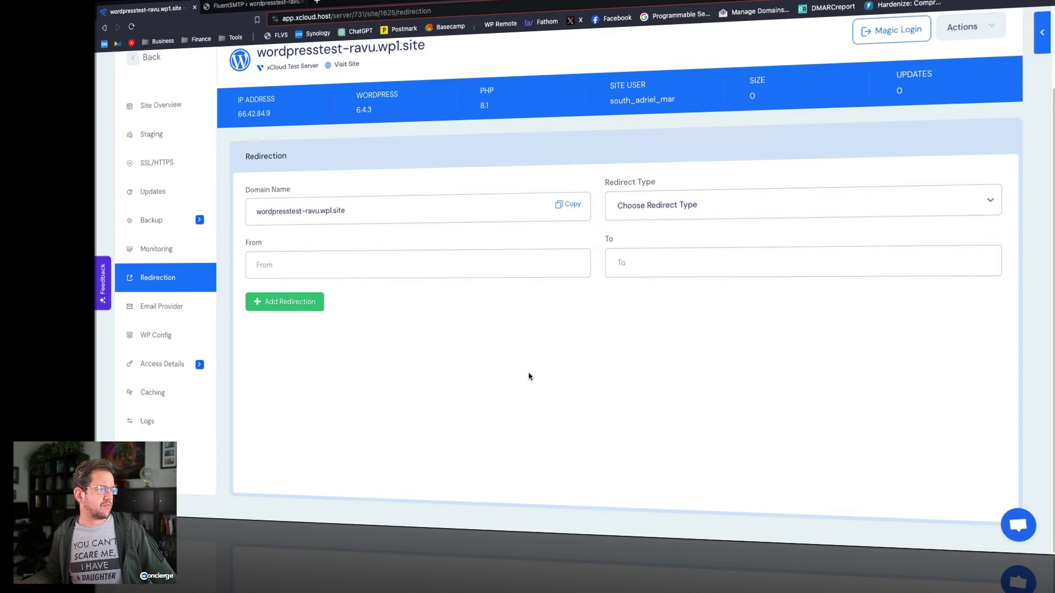
- Open the site's email provider settings and check which providers can be selected
{"action": "left_click", "coordinate": [163, 311]}
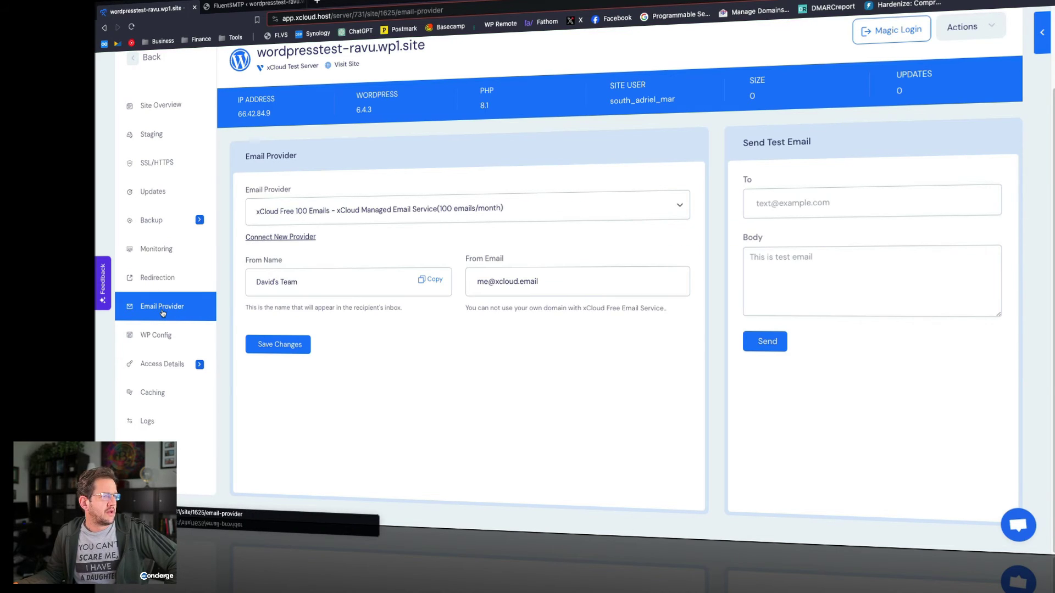
{"action": "left_click", "coordinate": [523, 217]}
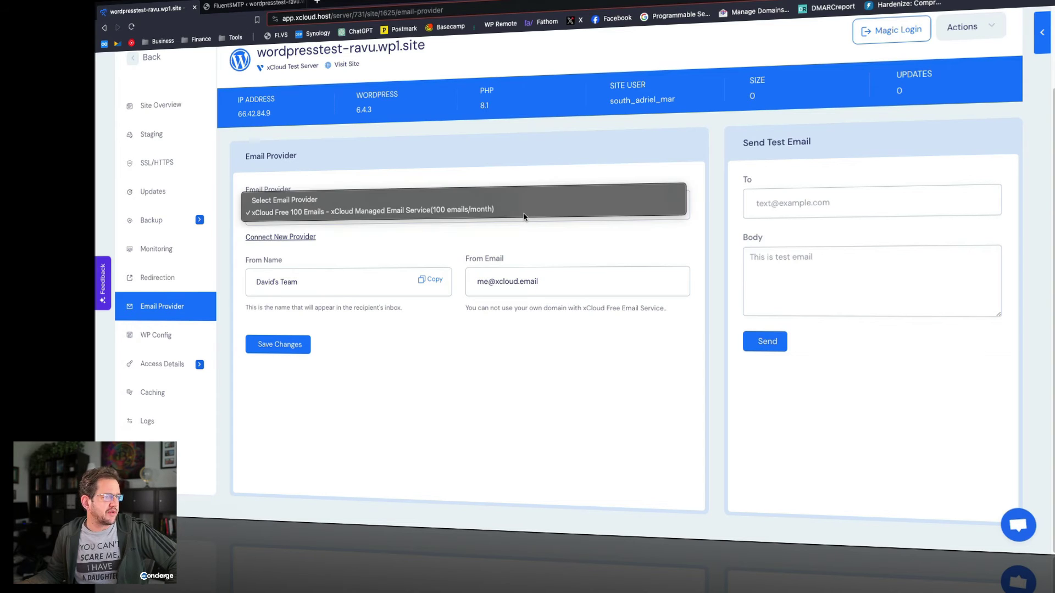
{"action": "left_click", "coordinate": [719, 246]}
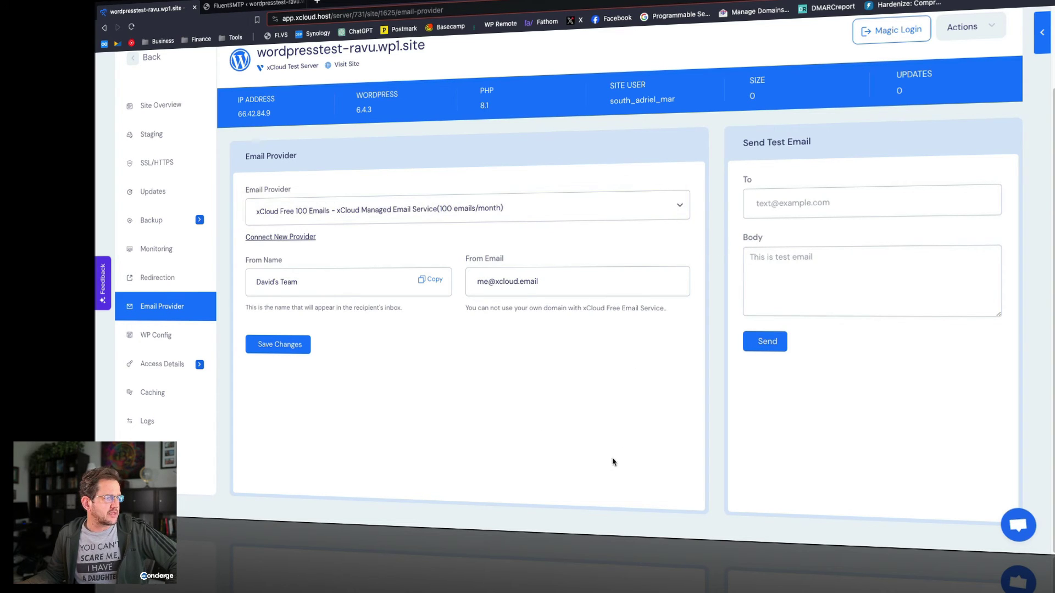
- Start connecting a new email provider, review the provider choices and the SMTP fields for Other, and close the form without adding one
{"action": "left_click", "coordinate": [273, 238]}
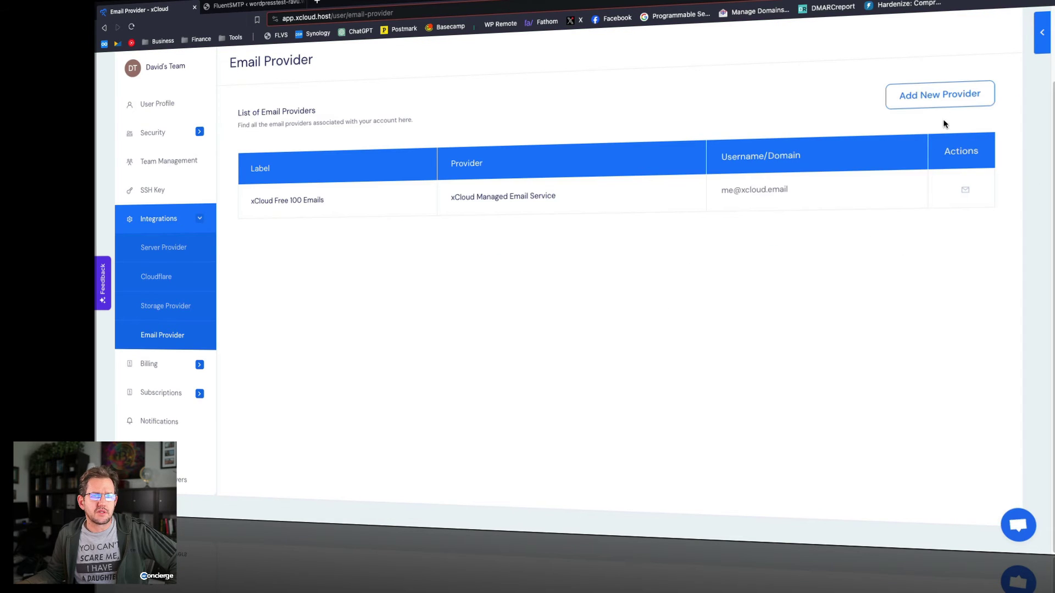
{"action": "left_click", "coordinate": [950, 97]}
{"action": "left_click", "coordinate": [575, 219]}
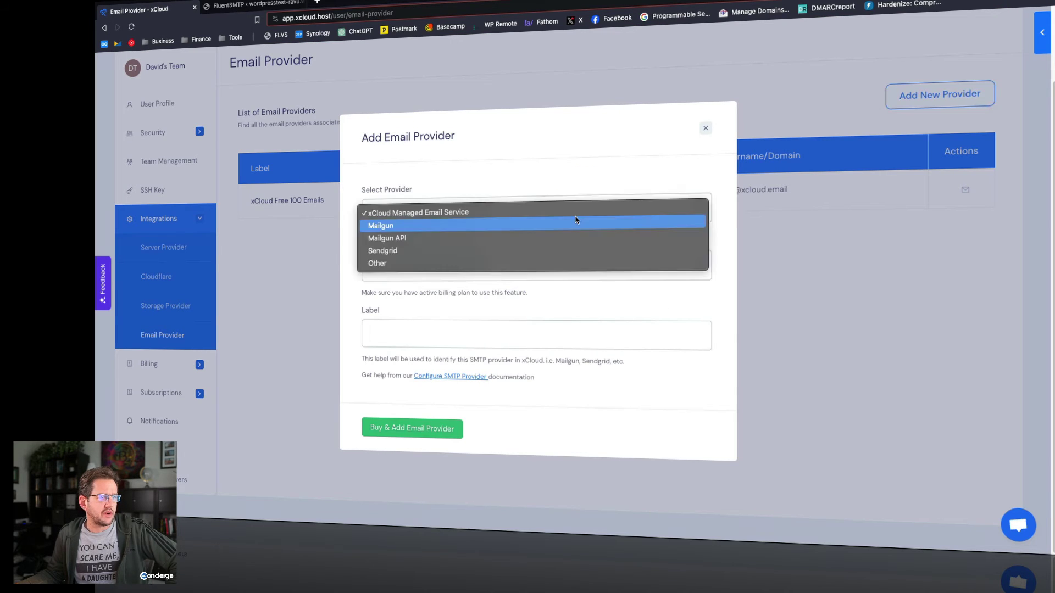
{"action": "left_click", "coordinate": [564, 264]}
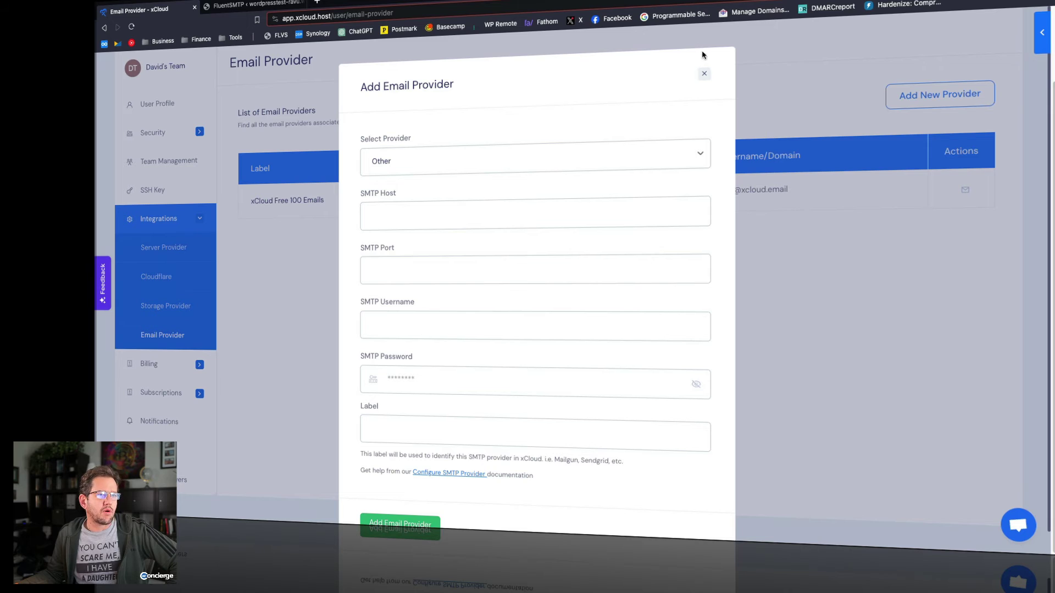
{"action": "left_click", "coordinate": [705, 75]}
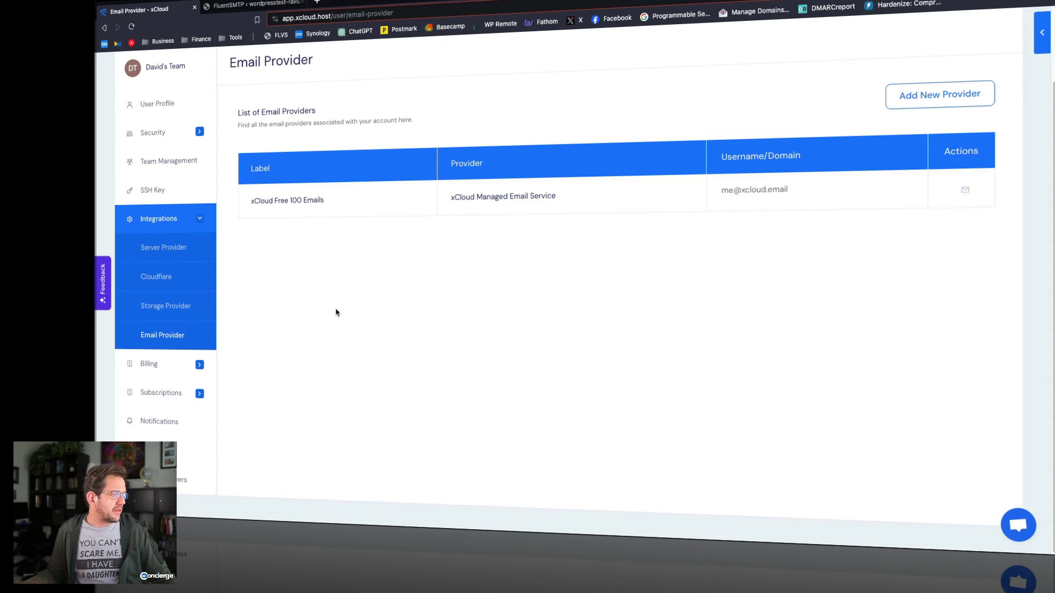
- Look through the account's billing and subscription sections and open the user profile
{"action": "left_click", "coordinate": [200, 365]}
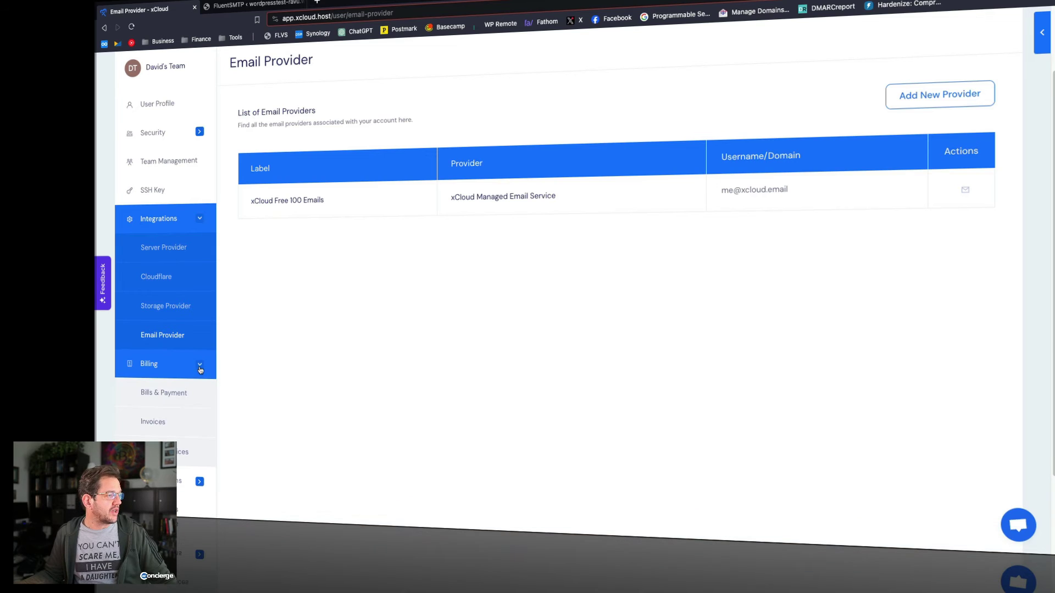
{"action": "scroll", "coordinate": [182, 396], "scroll_direction": "down", "scroll_amount": 2}
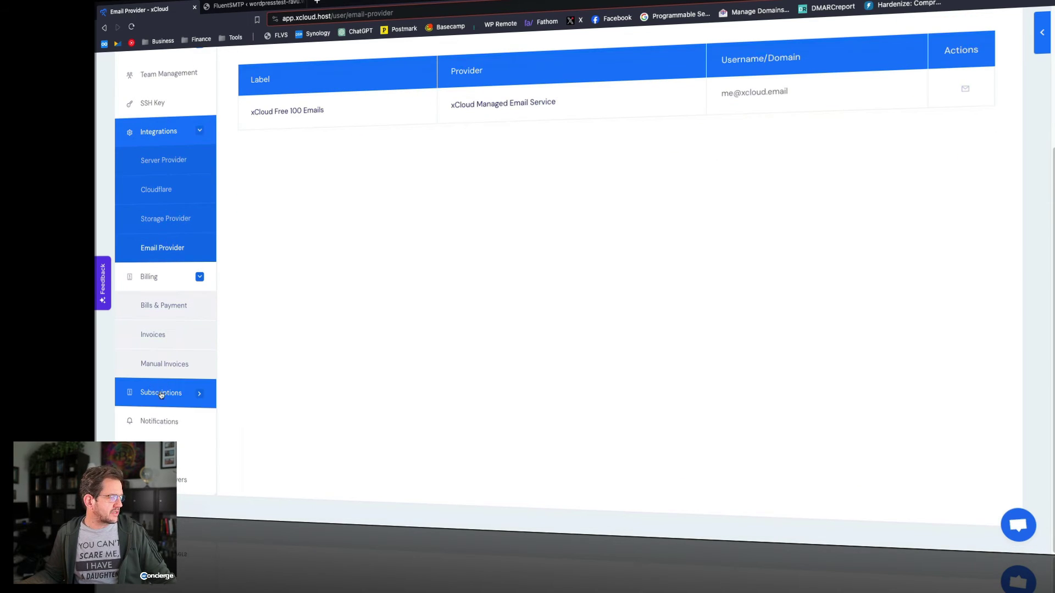
{"action": "scroll", "coordinate": [269, 453], "scroll_direction": "up", "scroll_amount": 3}
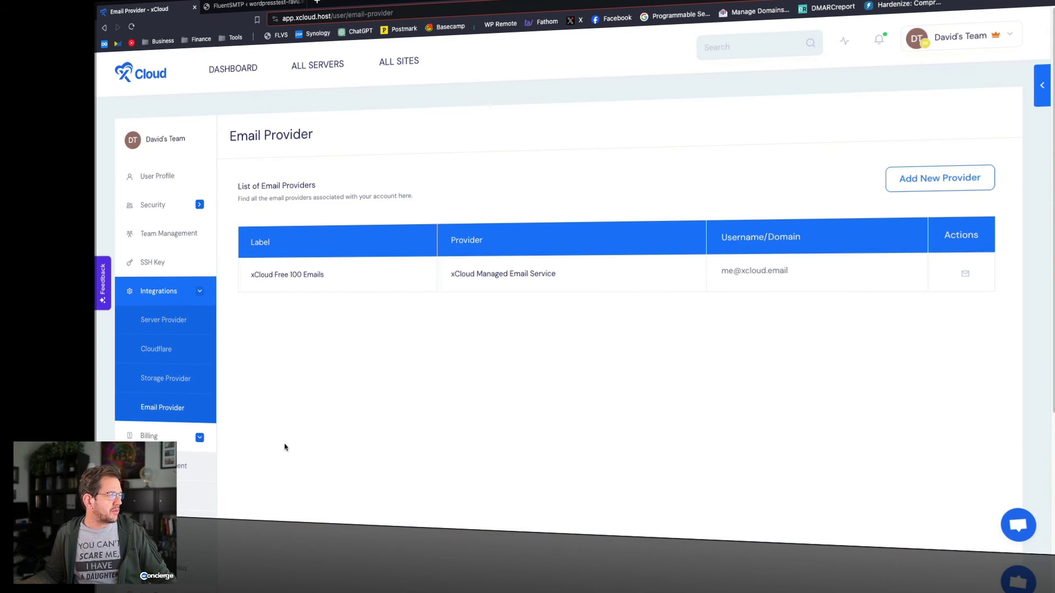
{"action": "left_click", "coordinate": [169, 174]}
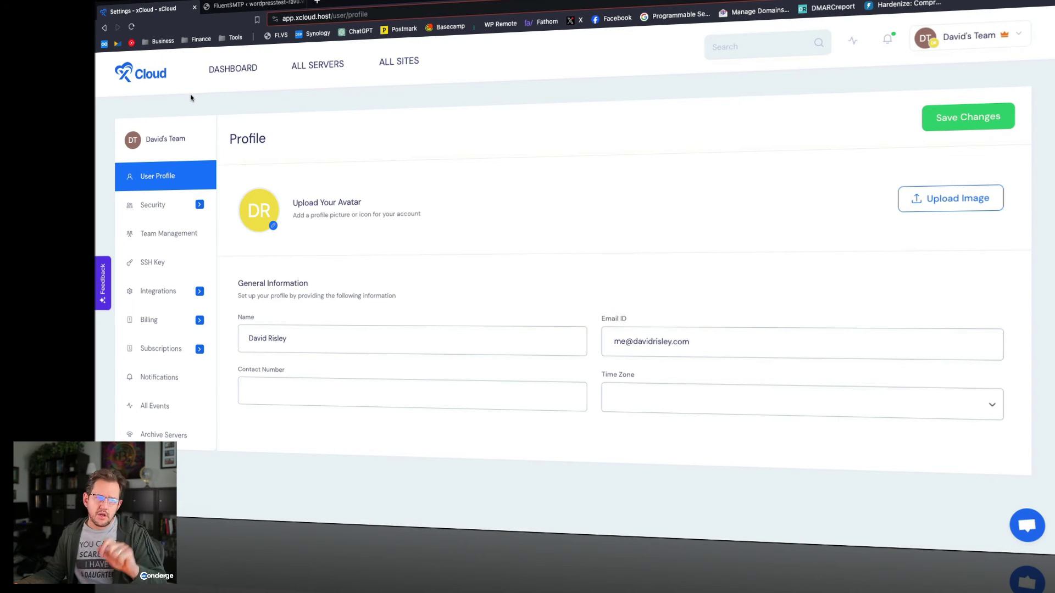
- Compare the overview of all servers with the overview of all sites, ending on the sites list
{"action": "left_click", "coordinate": [324, 68]}
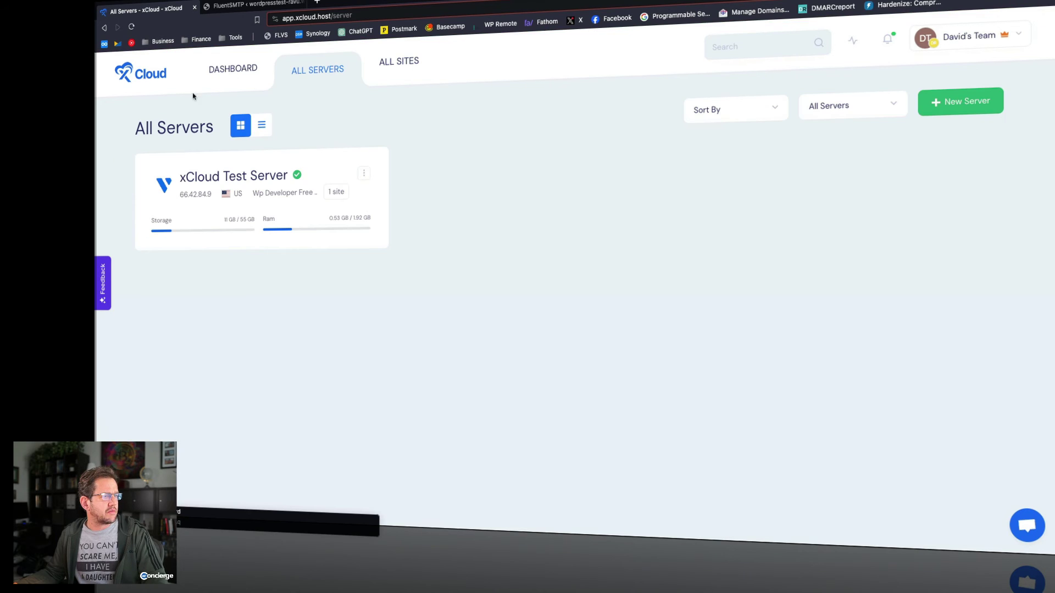
{"action": "left_click", "coordinate": [394, 70]}
{"action": "left_click", "coordinate": [317, 74]}
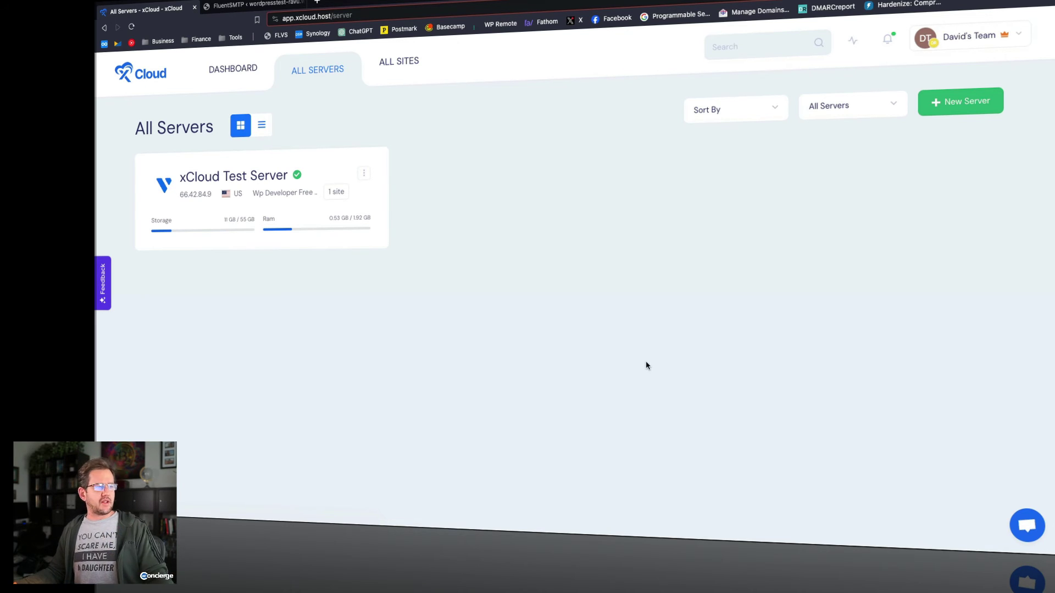
{"action": "left_click", "coordinate": [418, 67]}
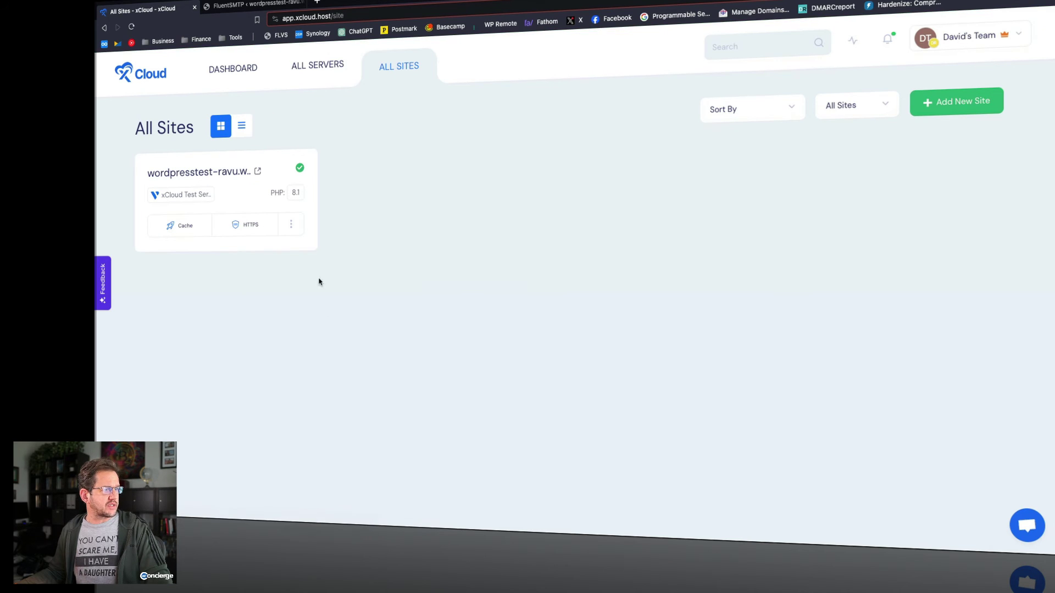
- Open the wordpresstest-ravu site and review its overview, recent events and available management sections
{"action": "left_click", "coordinate": [231, 173]}
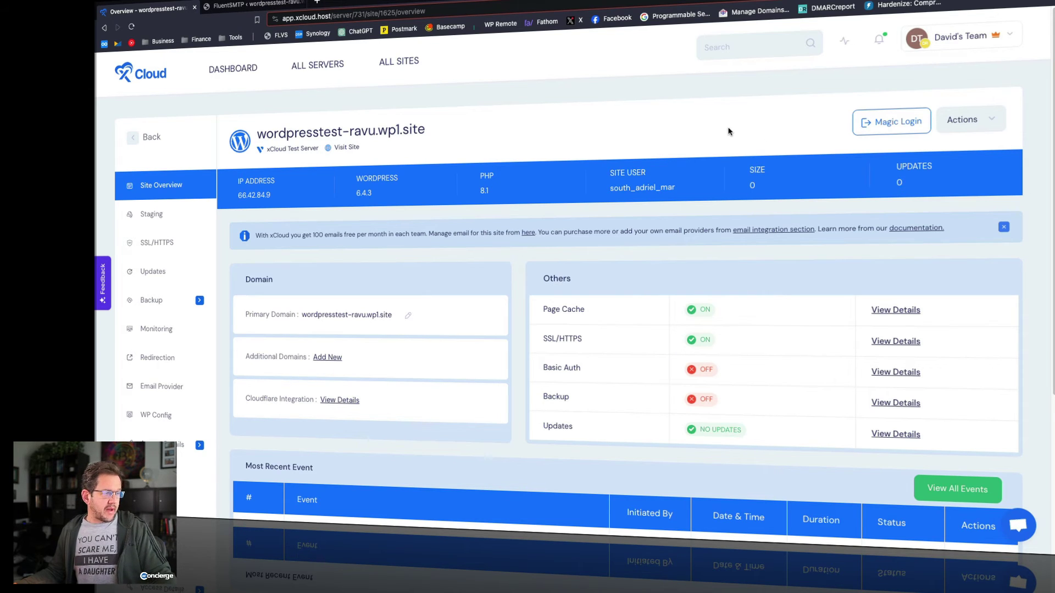
{"action": "scroll", "coordinate": [728, 123], "scroll_direction": "down", "scroll_amount": 4}
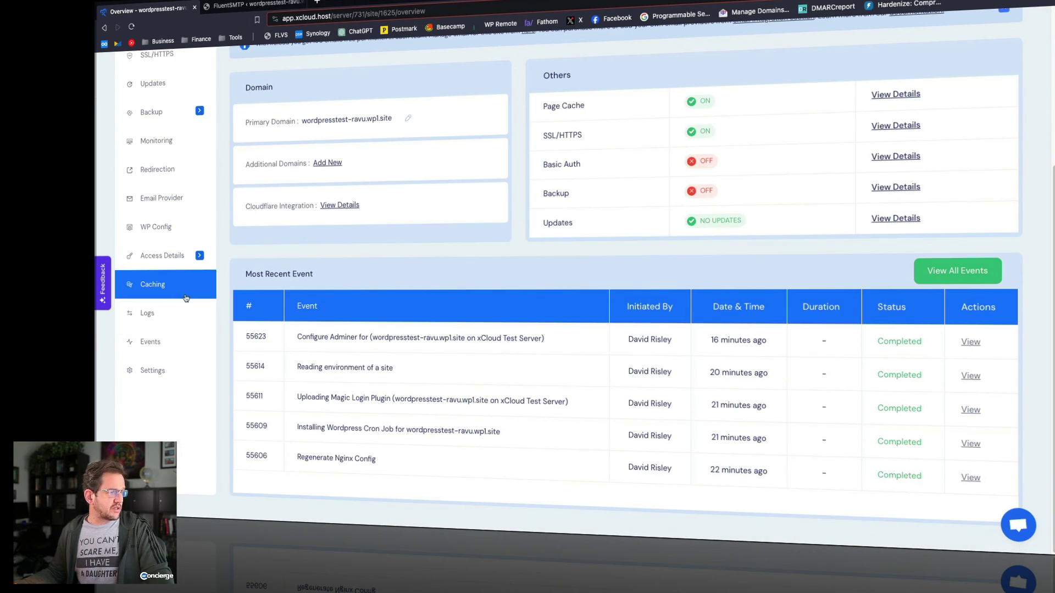
{"action": "scroll", "coordinate": [176, 296], "scroll_direction": "up", "scroll_amount": 1}
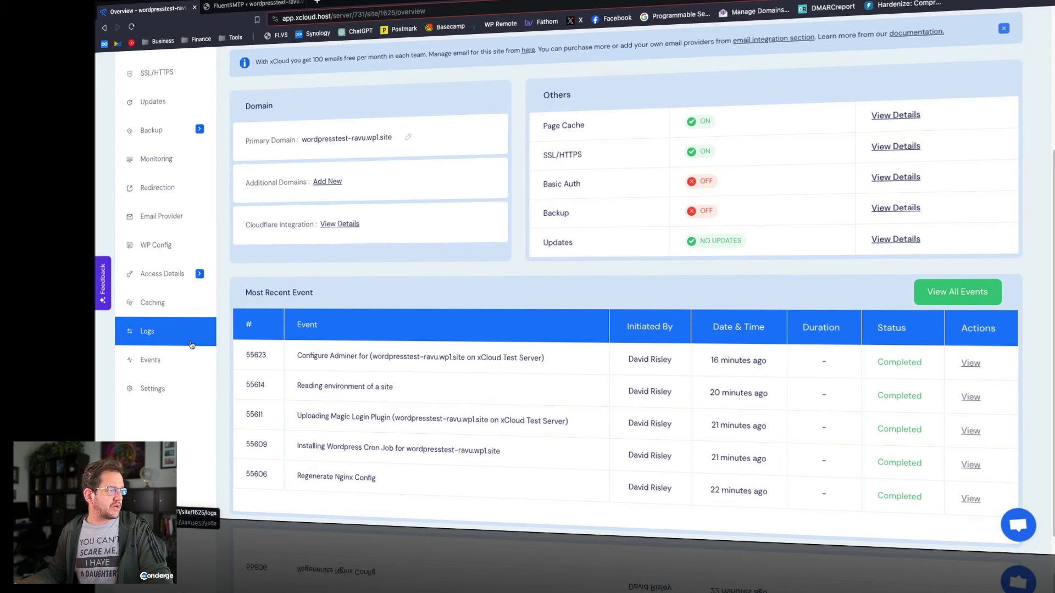
{"action": "scroll", "coordinate": [189, 363], "scroll_direction": "up", "scroll_amount": 2}
{"action": "scroll", "coordinate": [190, 361], "scroll_direction": "up", "scroll_amount": 3}
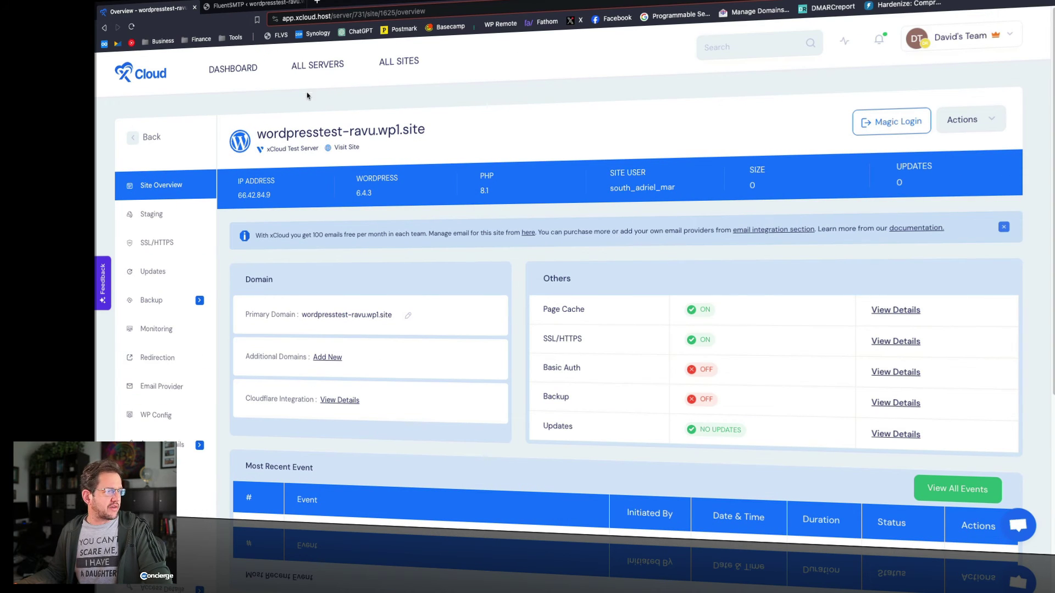
- Return to the list of all sites and check its sorting options
{"action": "left_click", "coordinate": [136, 141]}
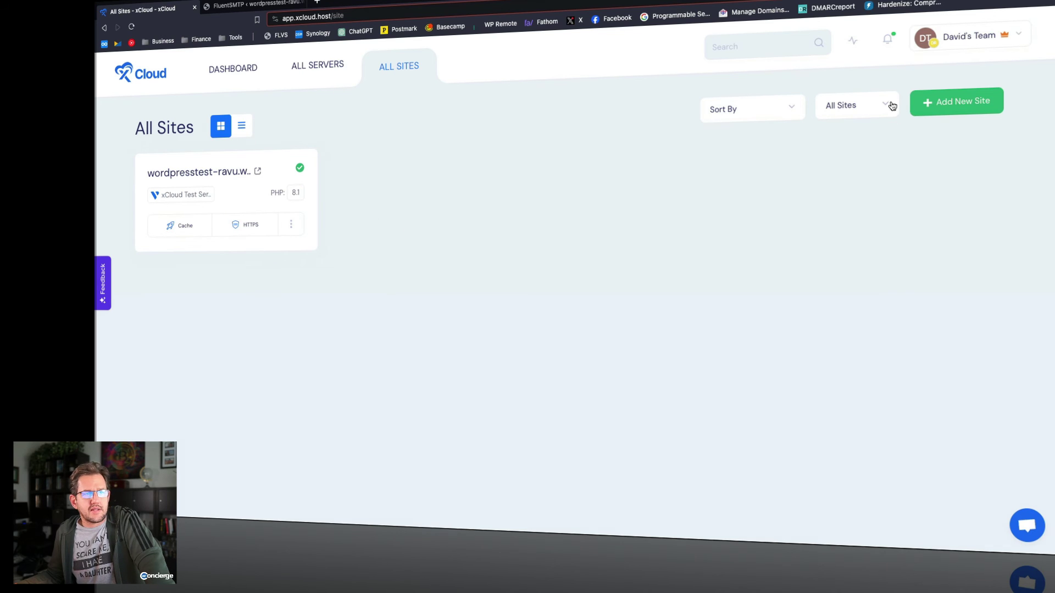
{"action": "left_click", "coordinate": [772, 117]}
{"action": "left_click", "coordinate": [598, 213]}
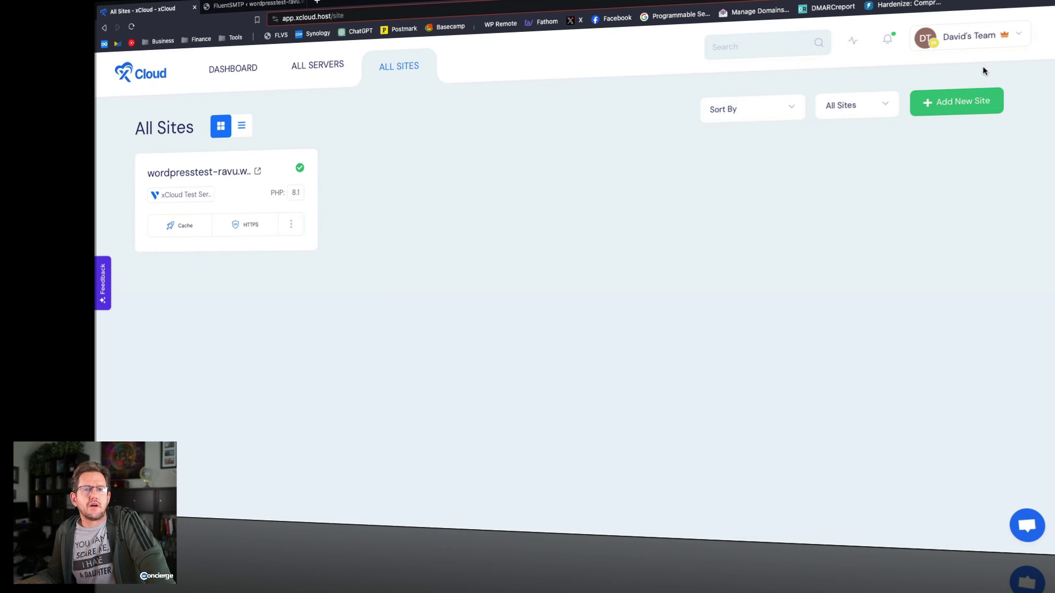
- Open the team settings for the current account
{"action": "left_click", "coordinate": [989, 39]}
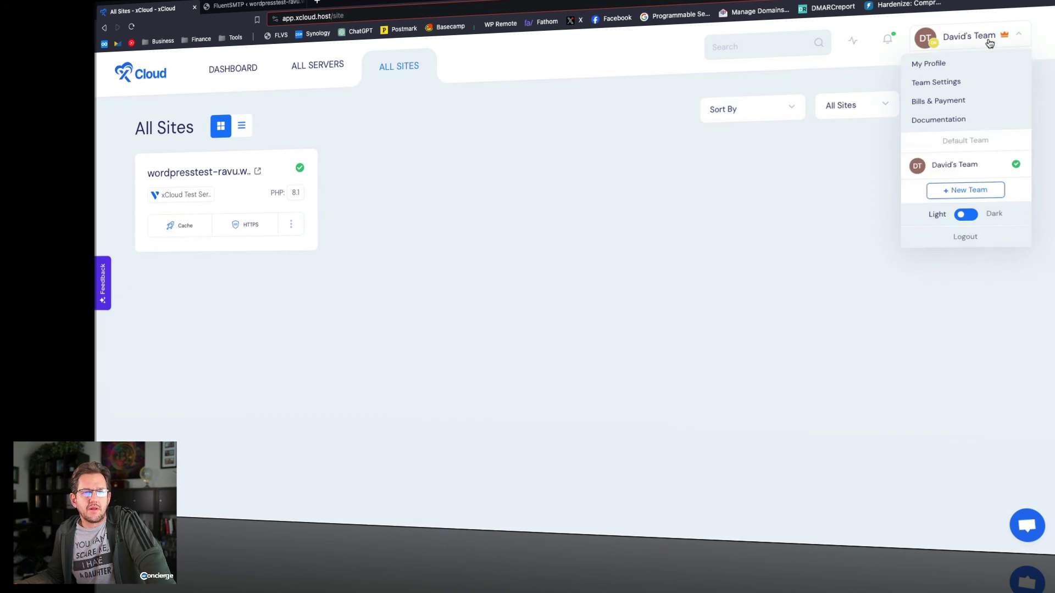
{"action": "left_click", "coordinate": [933, 85]}
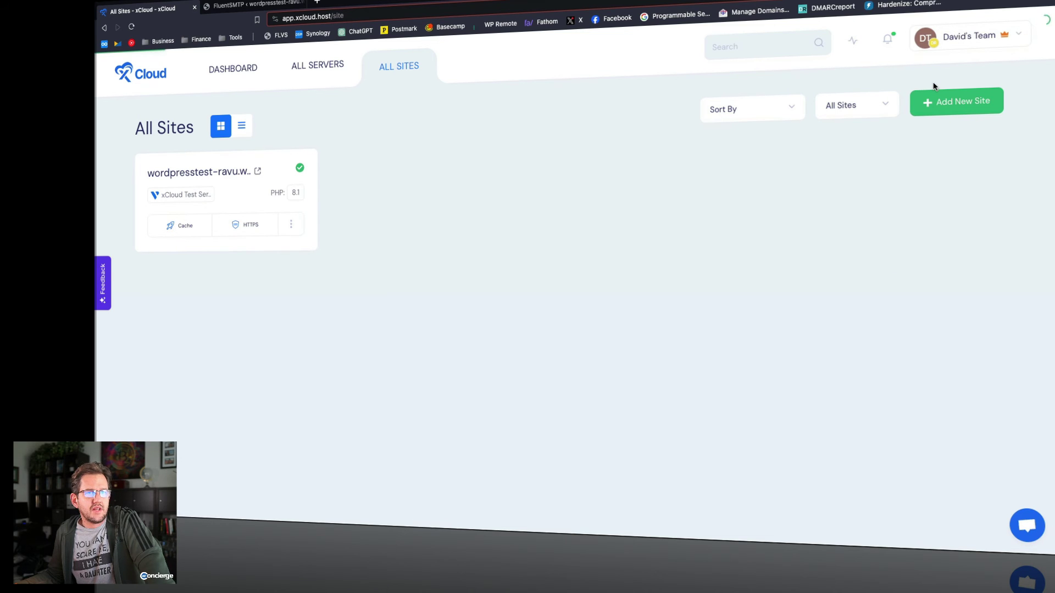